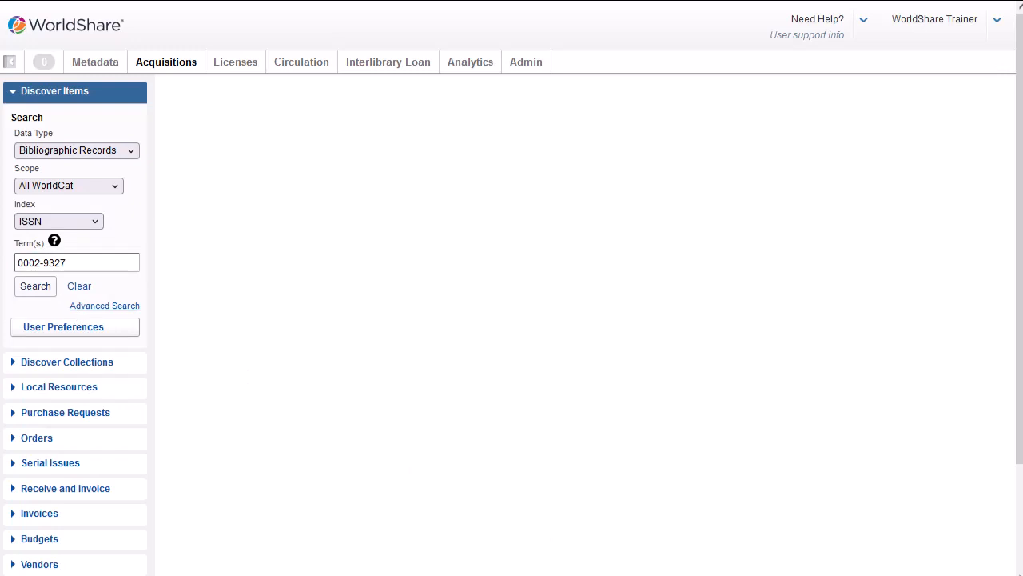
Search all WorldCat bibliographic records for ISSN 0002-9327 and limit the results to English-language cataloging
click(81, 264)
key(Return)
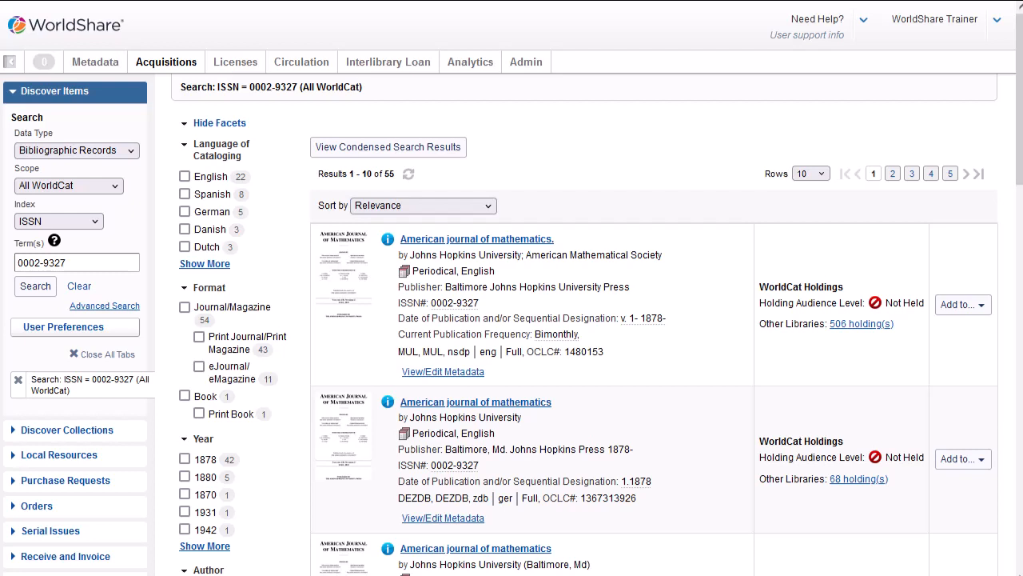
click(184, 176)
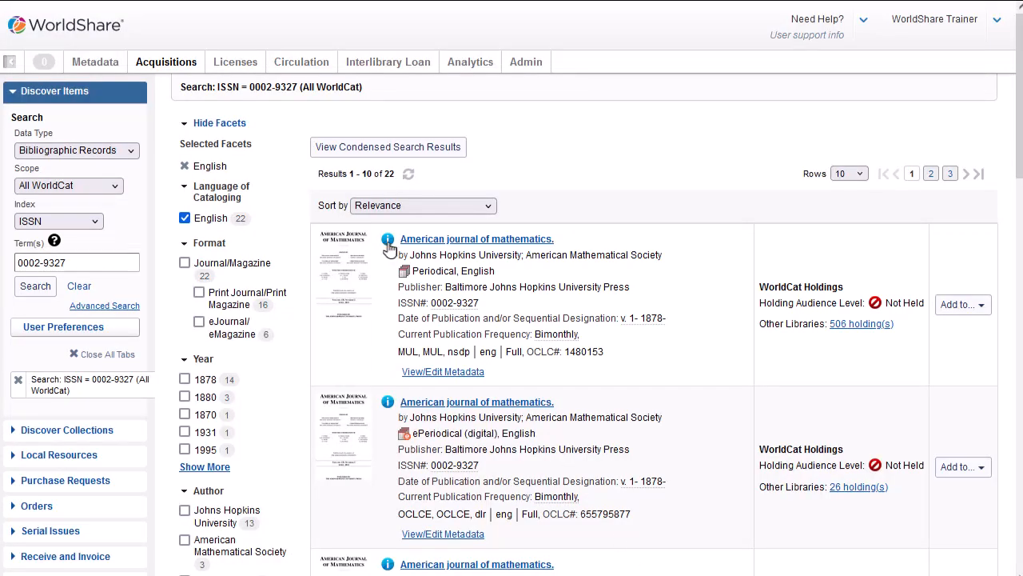
Open the record for American journal of mathematics with OCLC number 1480153 and show its copies
mouse_move(388, 246)
click(540, 241)
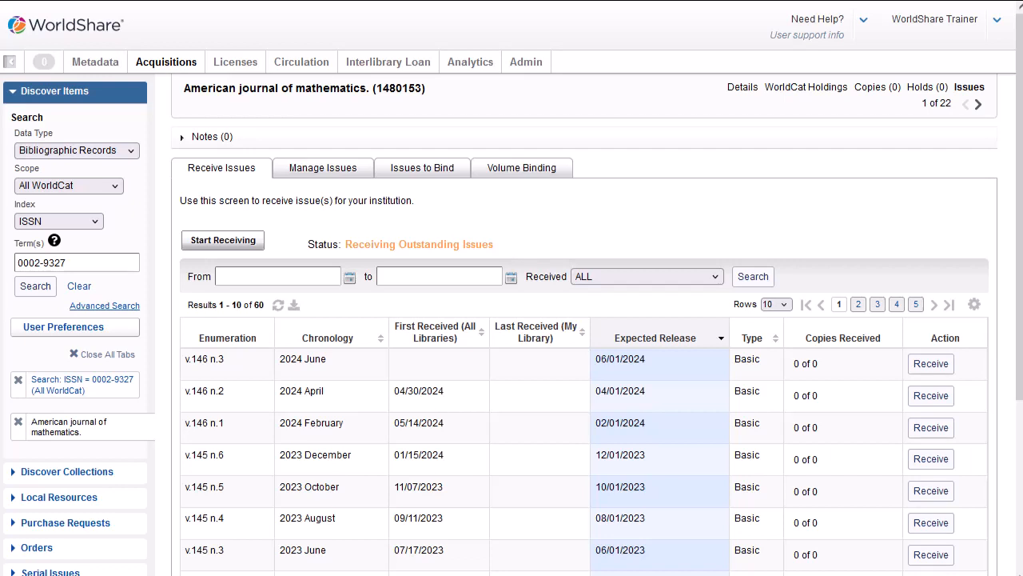
click(871, 90)
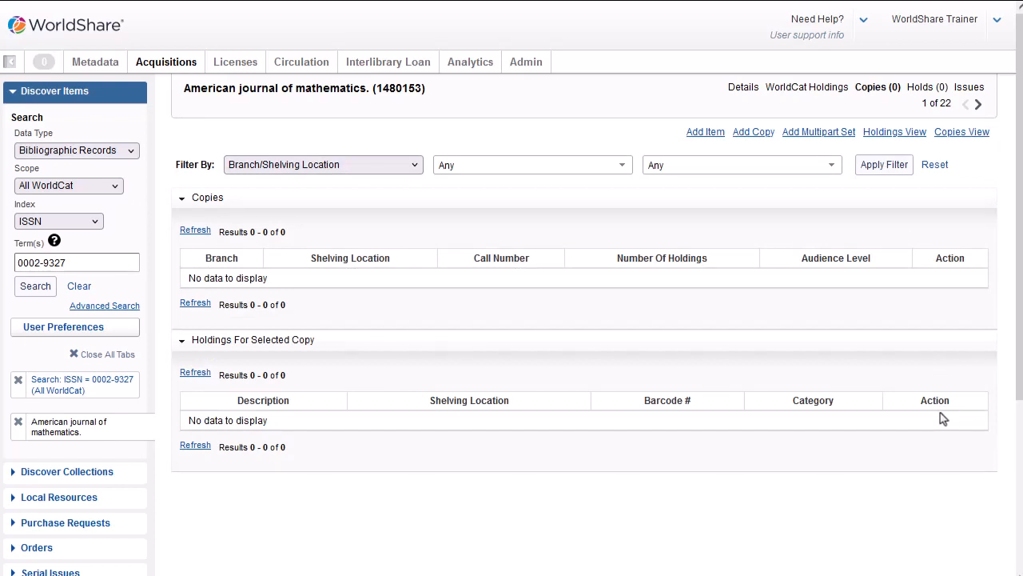
Start a new copy for All Users at Main Branch and set its permanent shelving location to MAIN-Periodicals
click(753, 132)
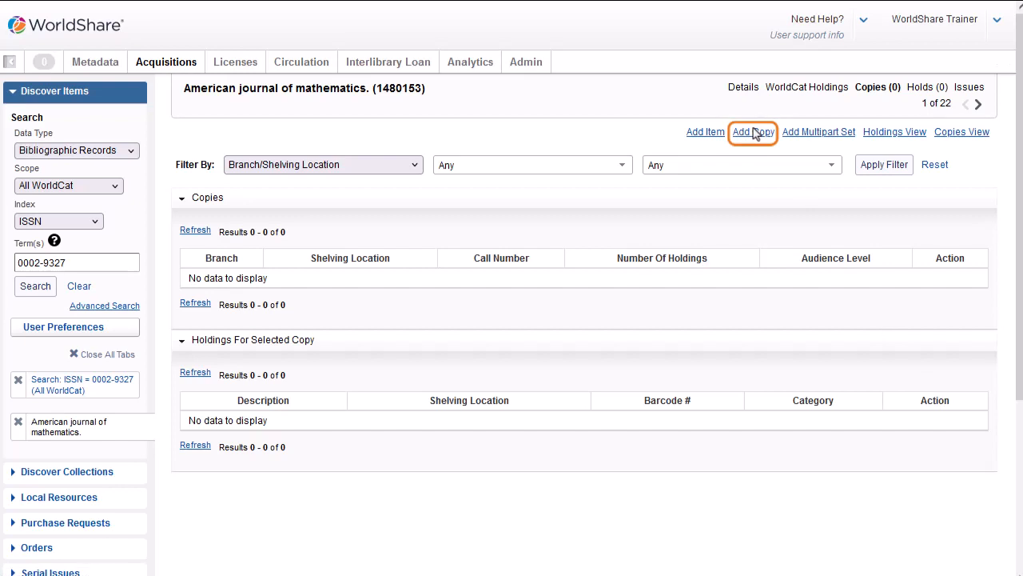
click(754, 133)
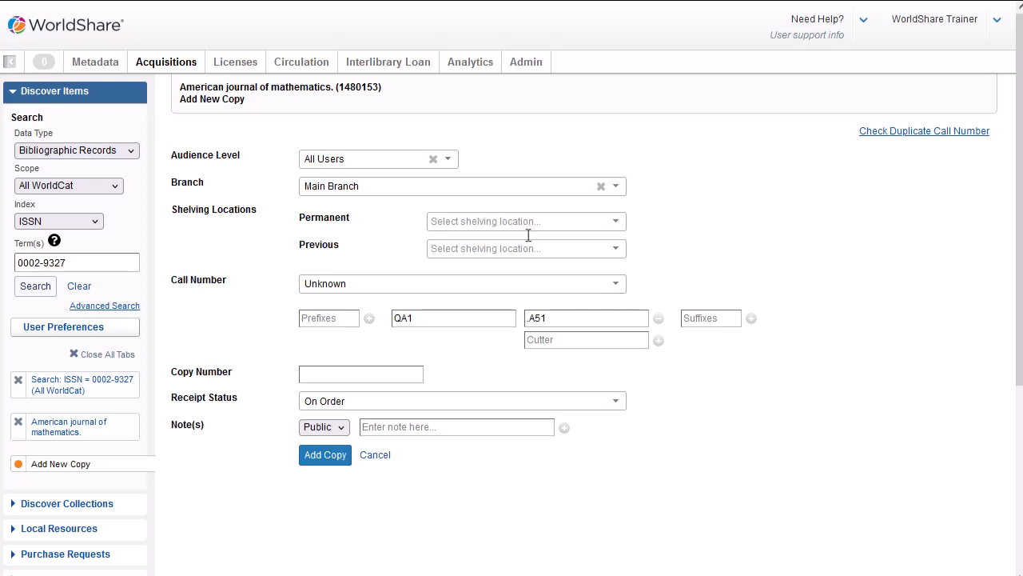
click(448, 164)
click(448, 164)
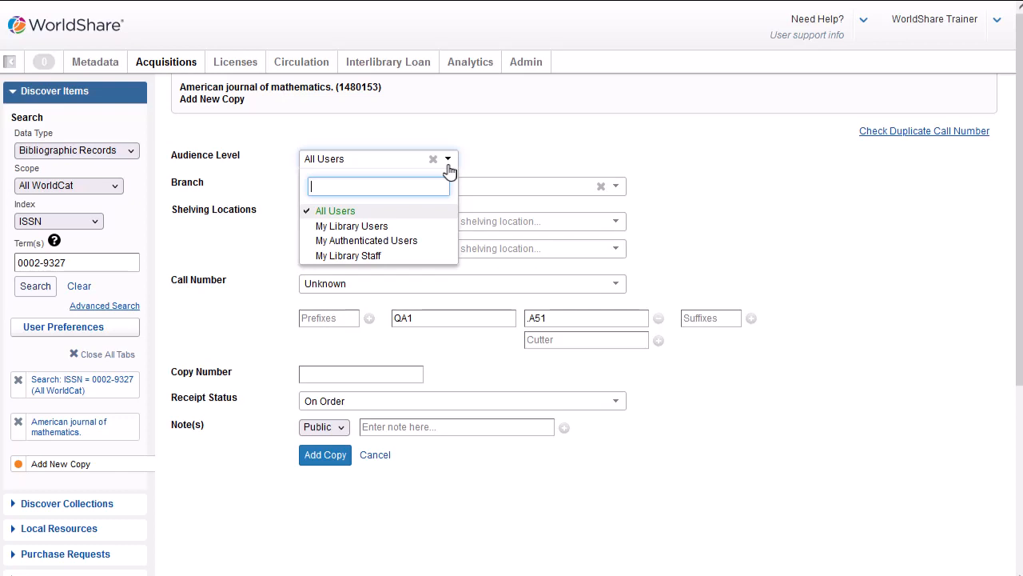
click(617, 454)
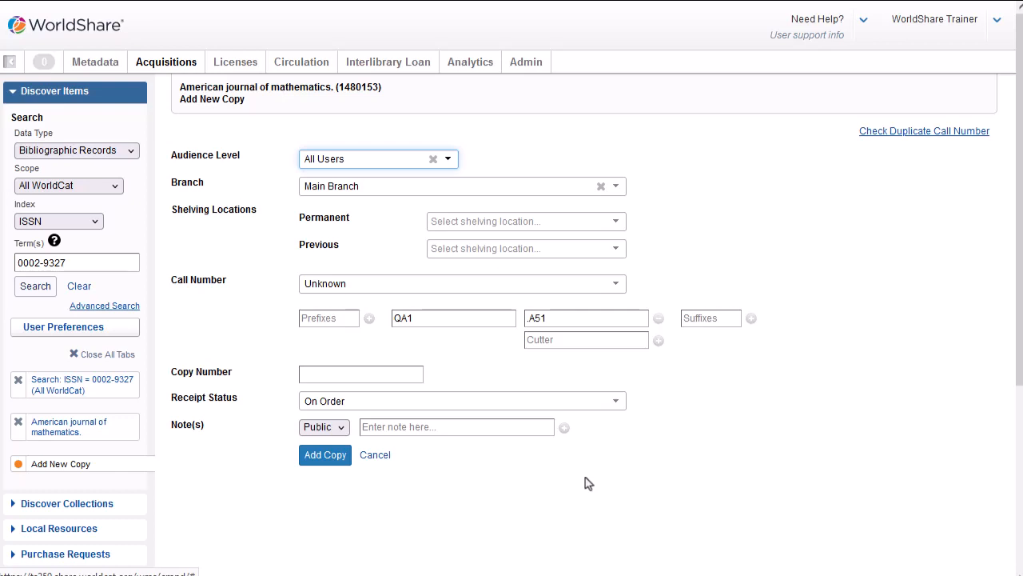
click(620, 226)
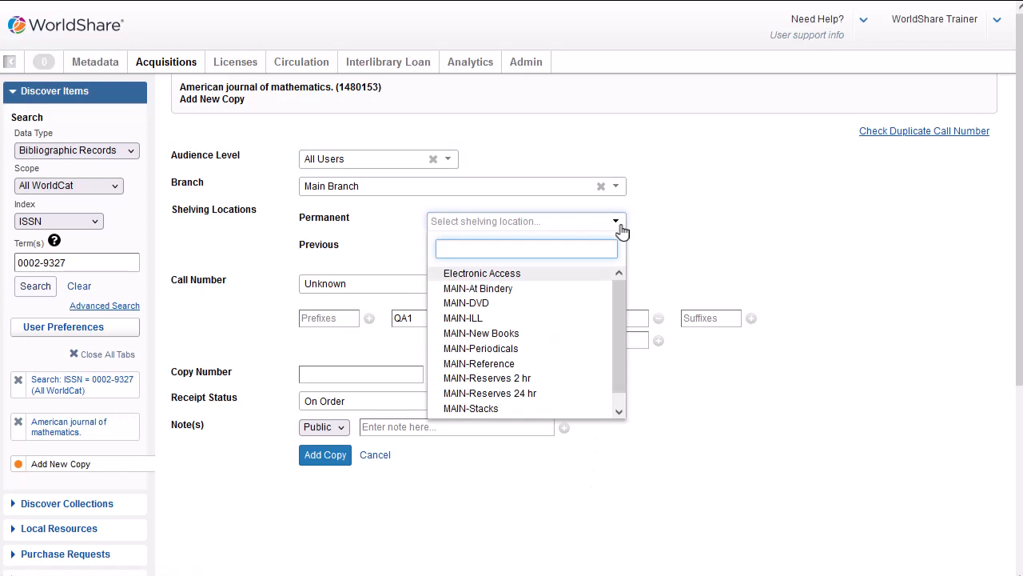
click(545, 349)
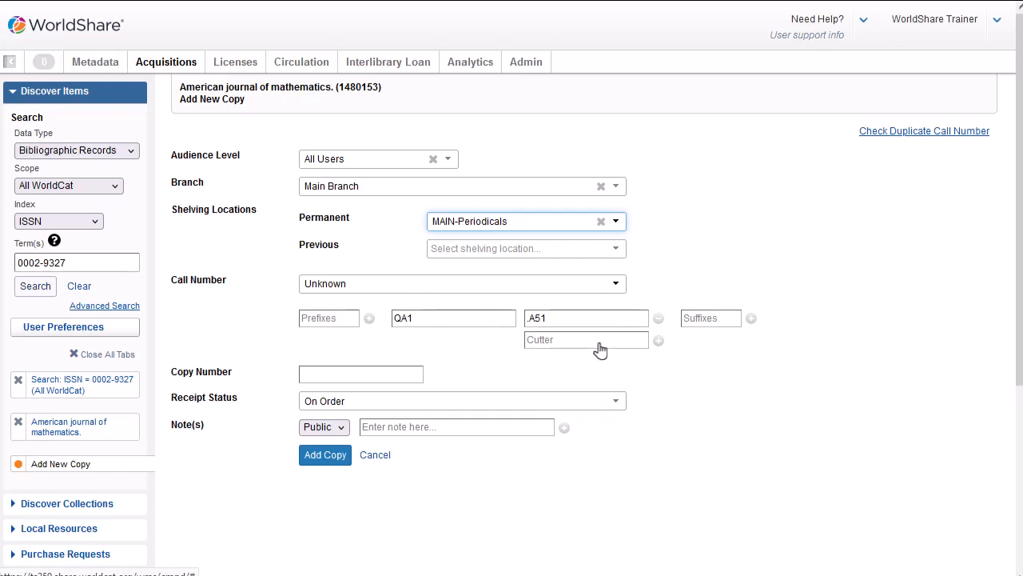
Set the copy's call number type to Library of Congress and check for a duplicate call number
click(612, 293)
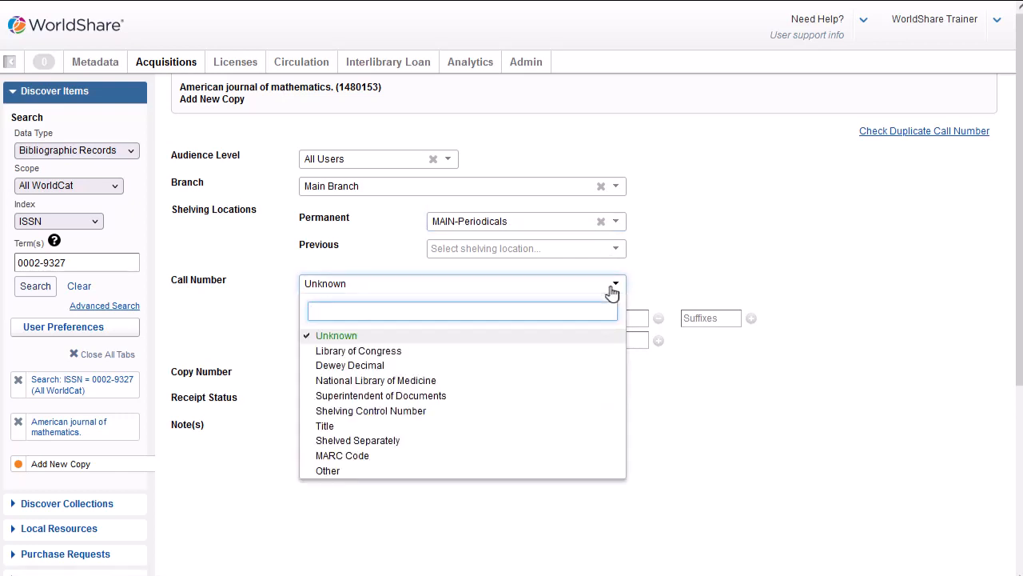
click(443, 352)
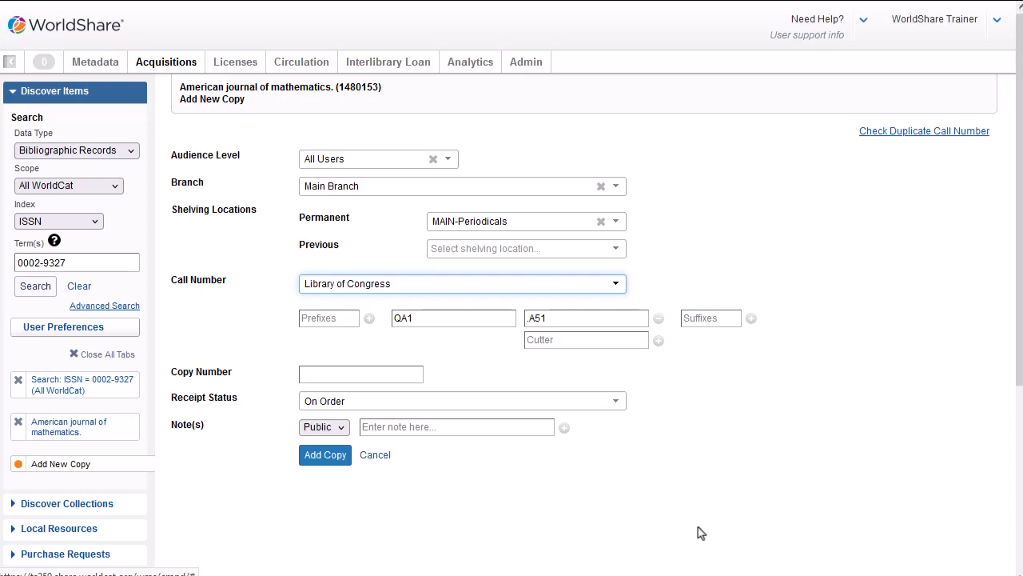
click(942, 133)
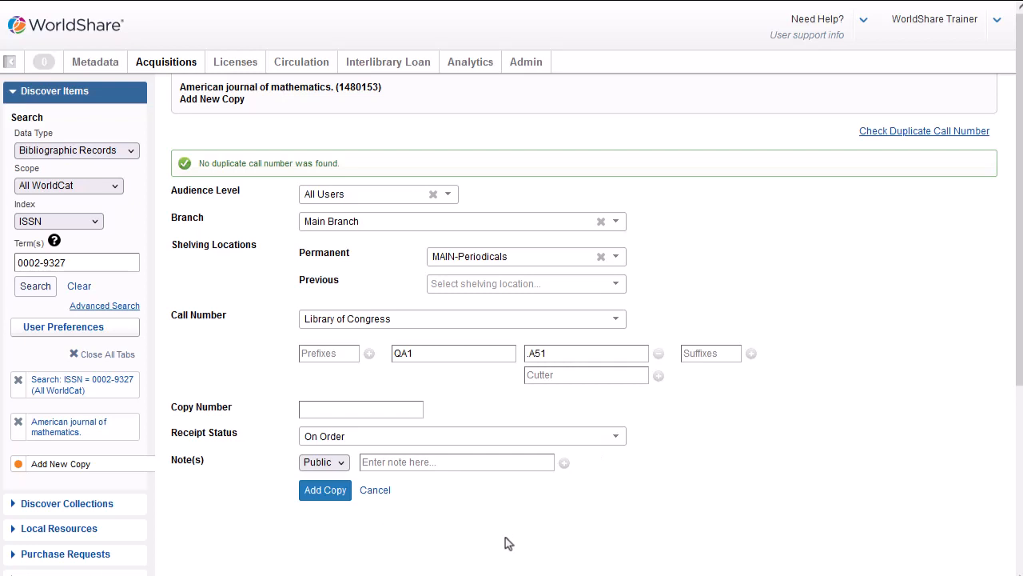
Set the new copy's receipt status to Not currently received
click(616, 438)
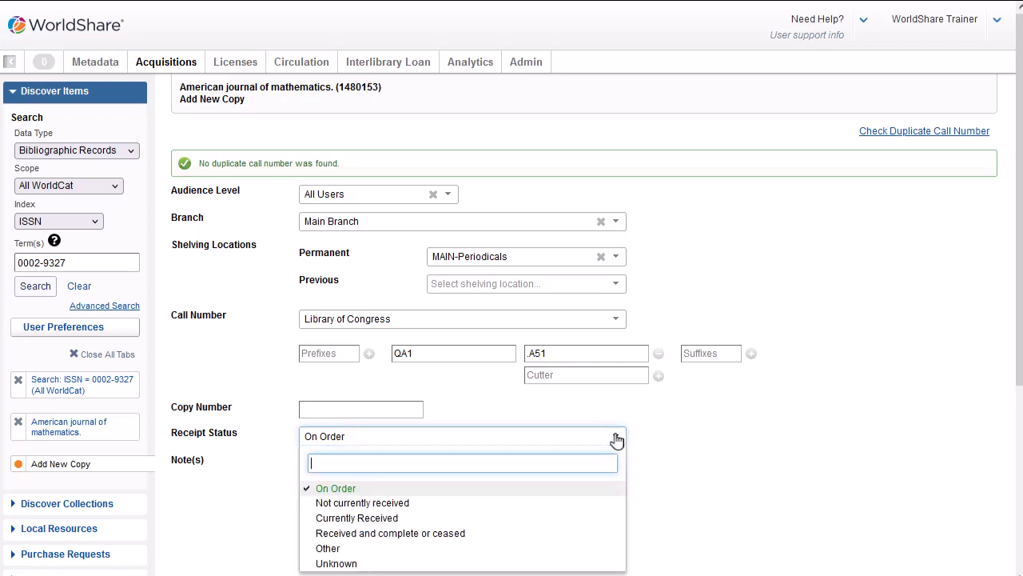
click(444, 503)
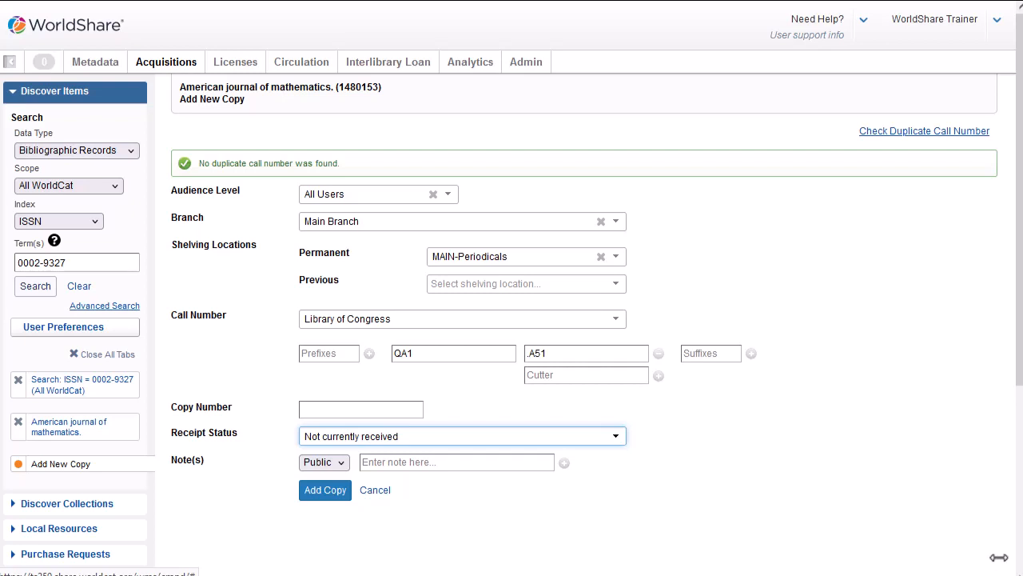
click(342, 464)
click(341, 464)
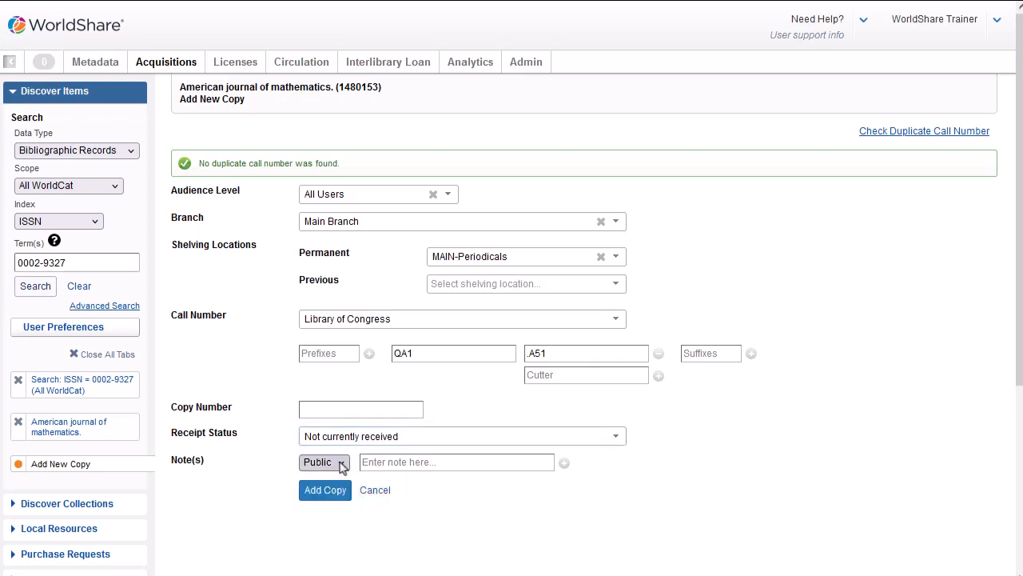
Add a second note line of type Staff and save the new copy
click(564, 464)
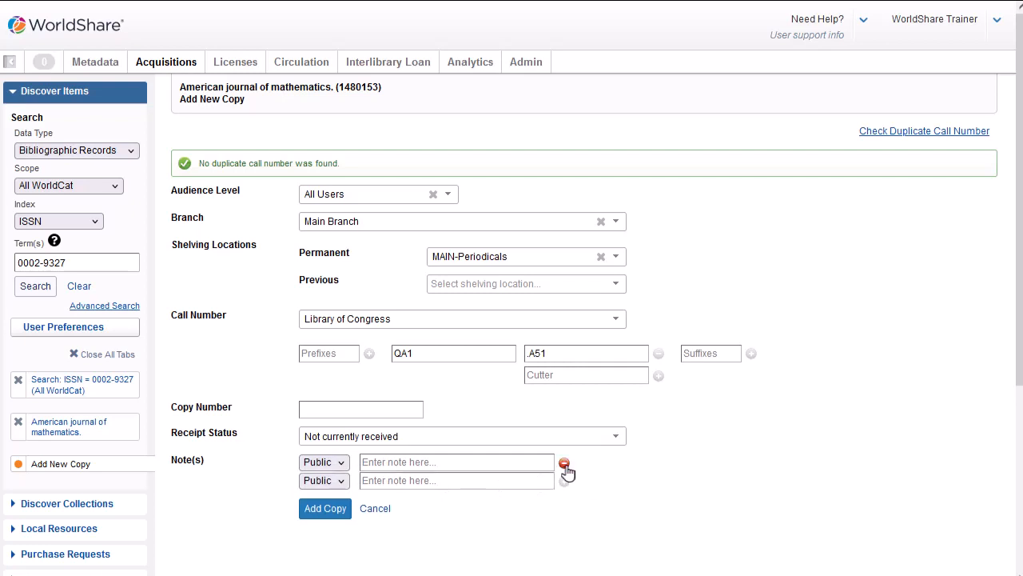
click(342, 484)
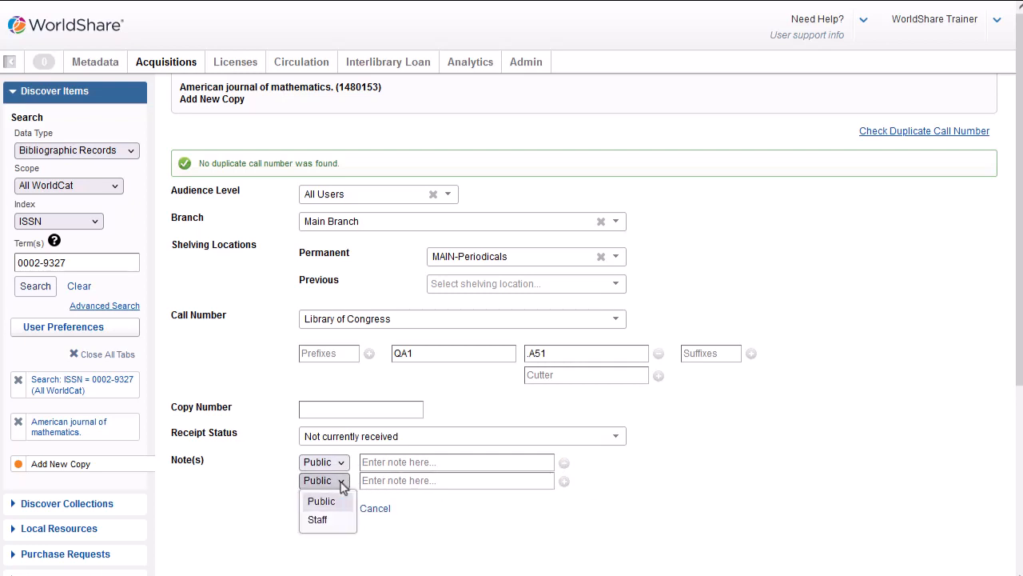
click(325, 519)
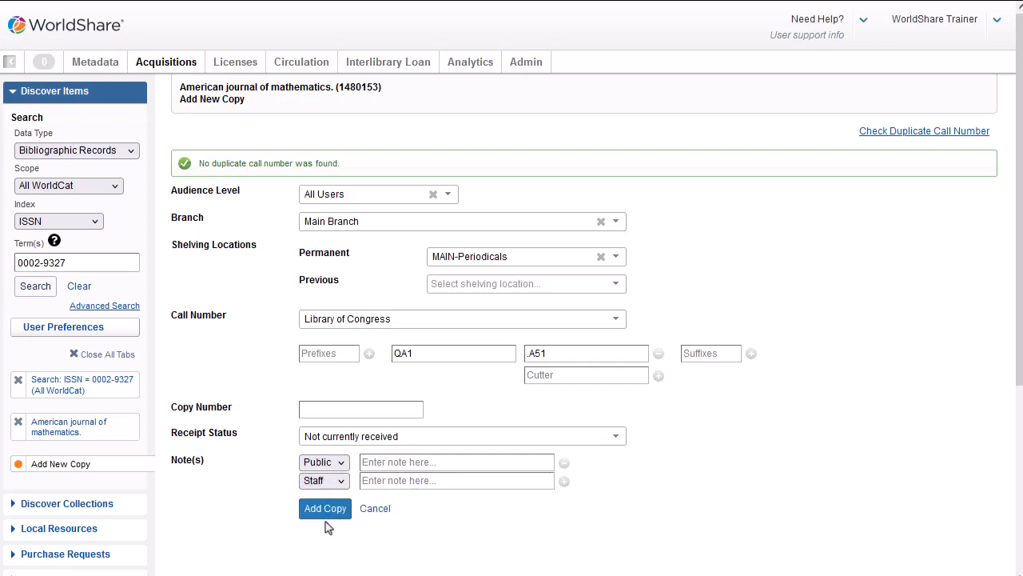
click(336, 513)
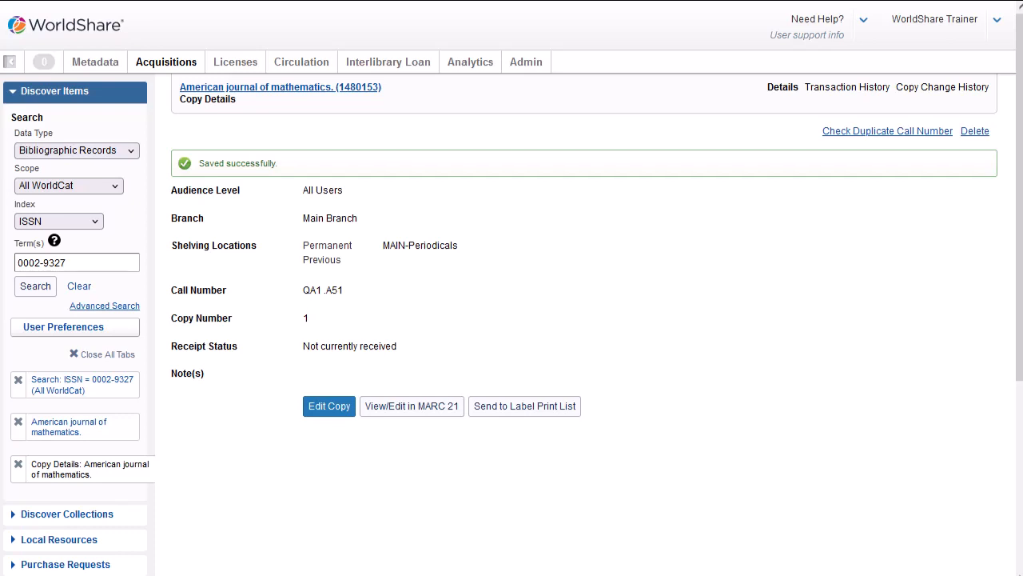
Return to the journal's copies and start receiving a serial item for the Main Branch copy in MAIN-Periodicals
click(270, 90)
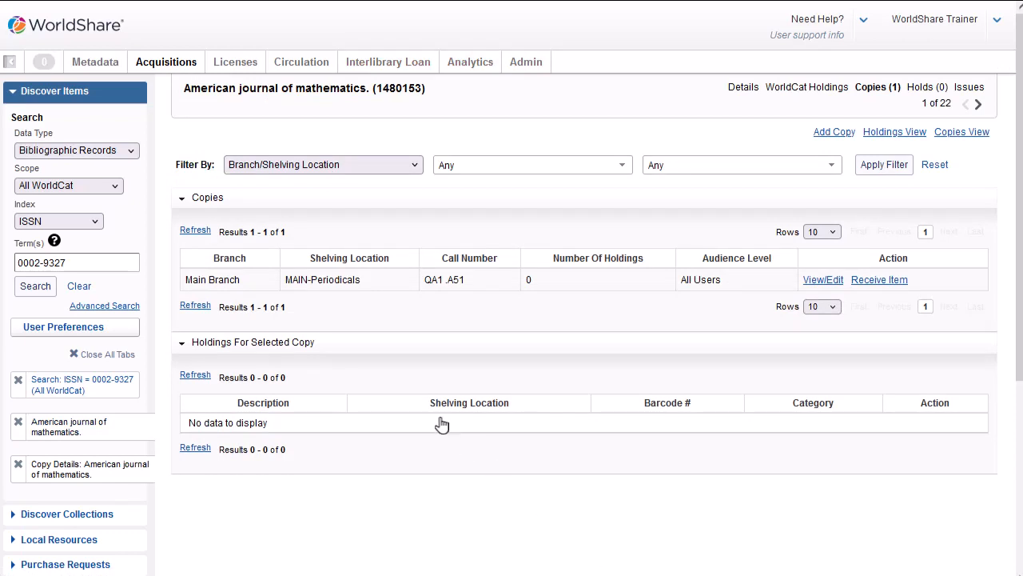
click(279, 286)
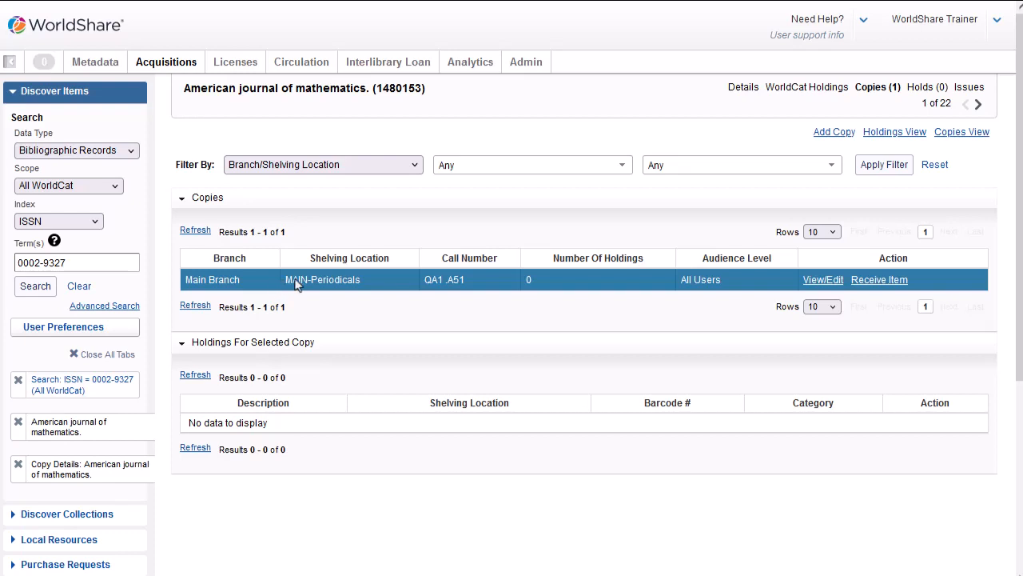
click(892, 282)
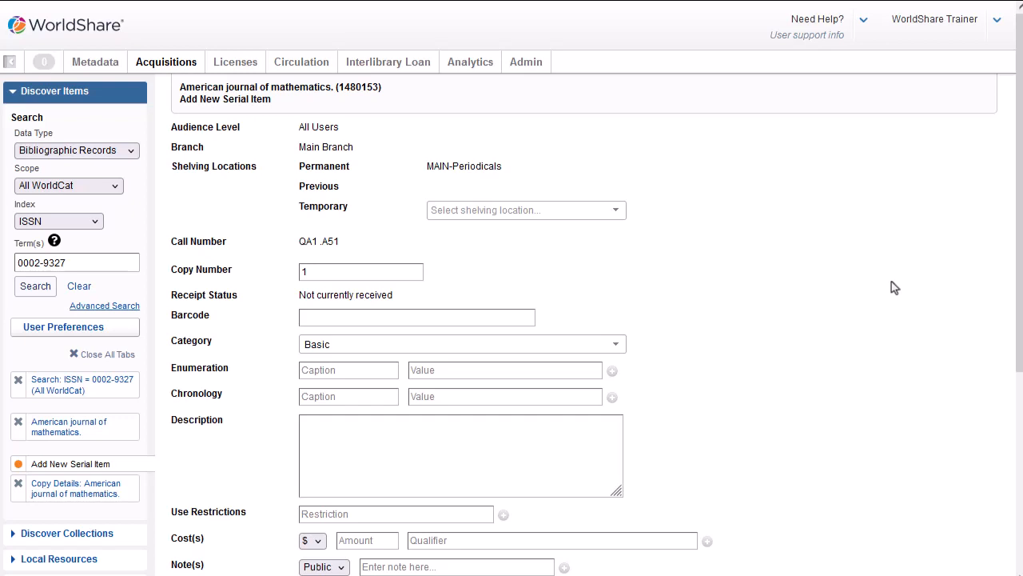
click(307, 317)
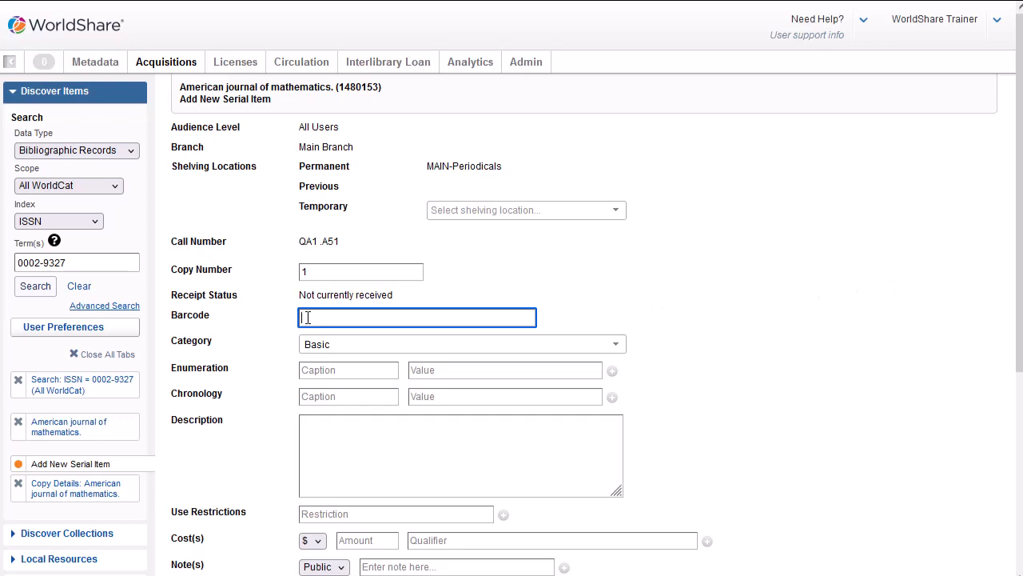
text(23454325234523452)
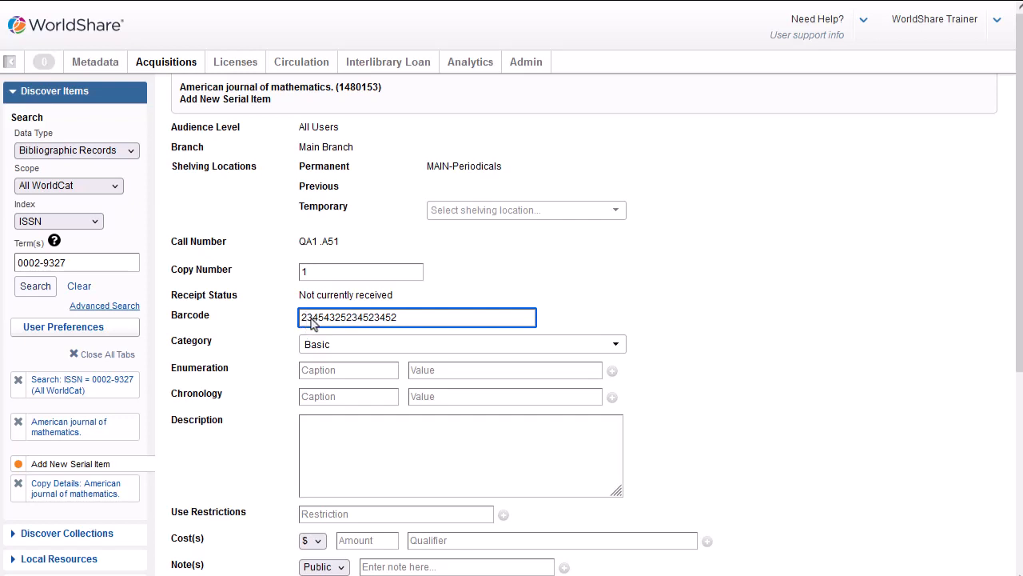
click(616, 345)
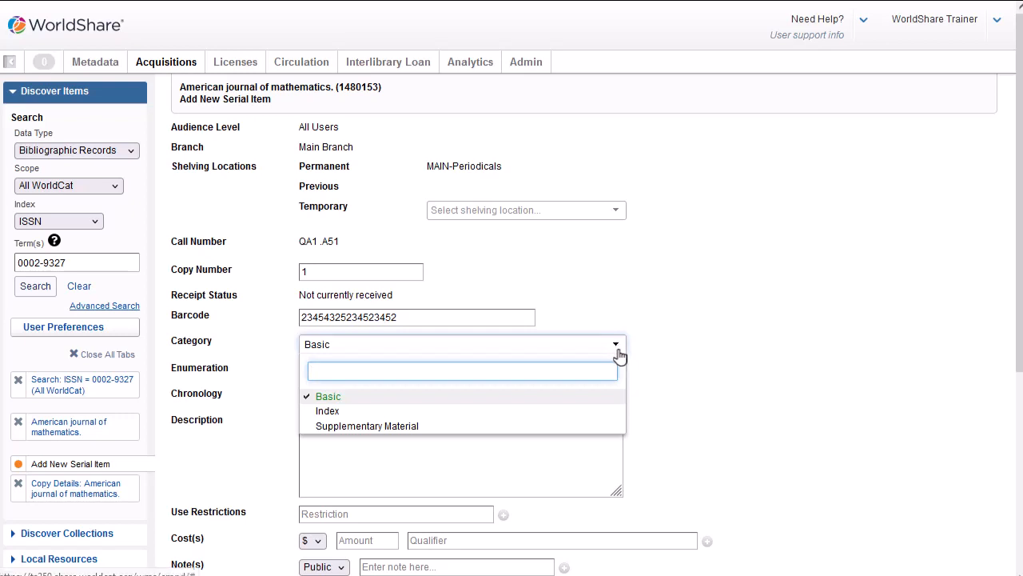
click(619, 351)
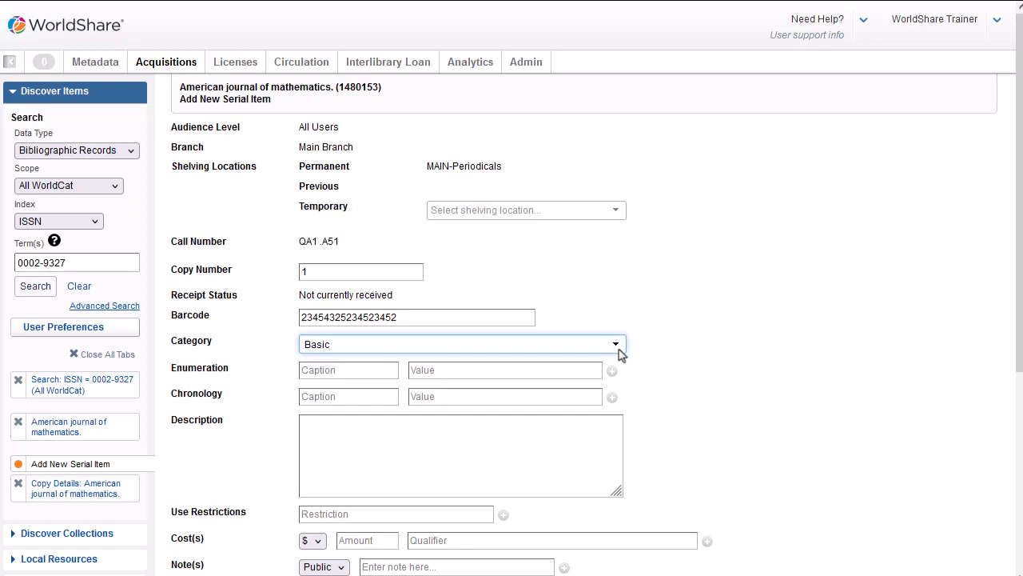
Set the serial item's enumeration caption to "v." and its chronology caption to "(year)"
click(374, 373)
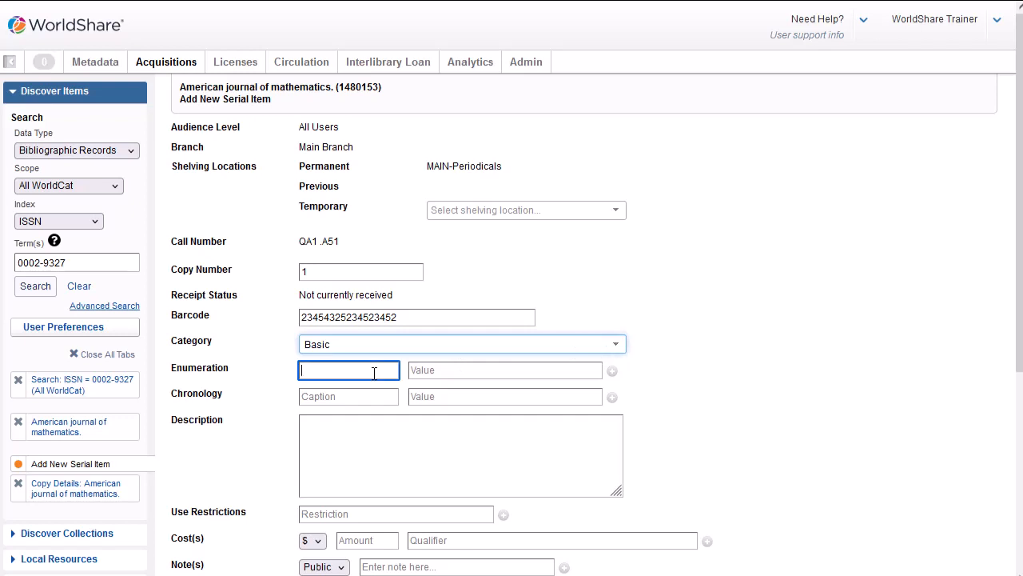
text(v)
text(.)
click(324, 398)
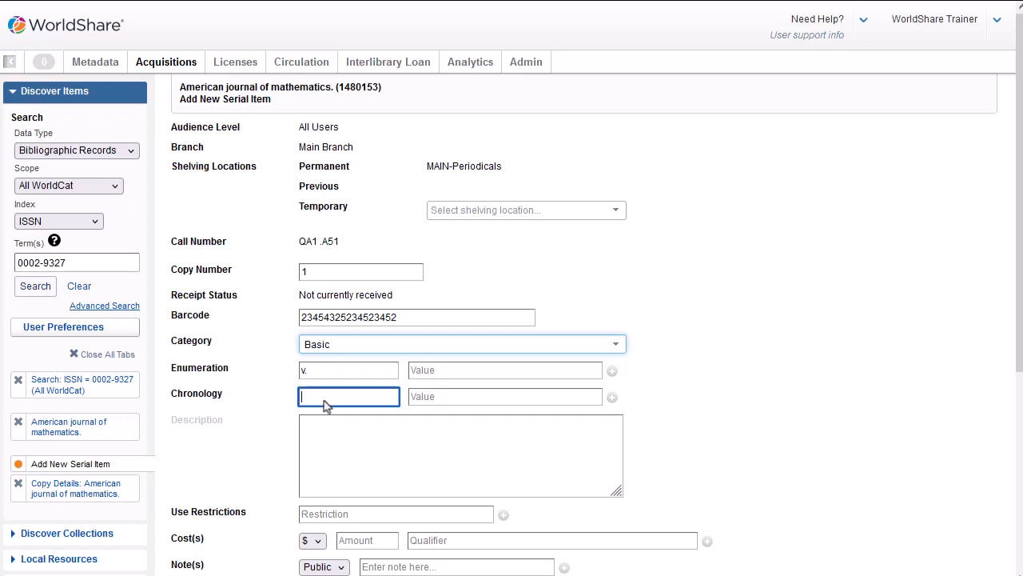
text((year)
Set the enumeration value to 144 and the chronology value to 2022, and save the serial item
click(432, 370)
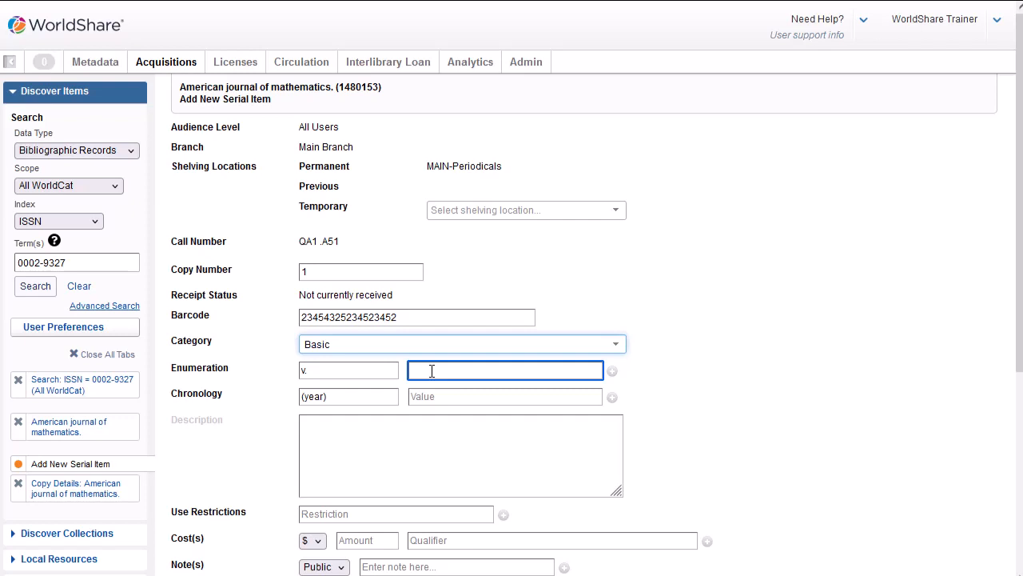
text(144)
click(457, 395)
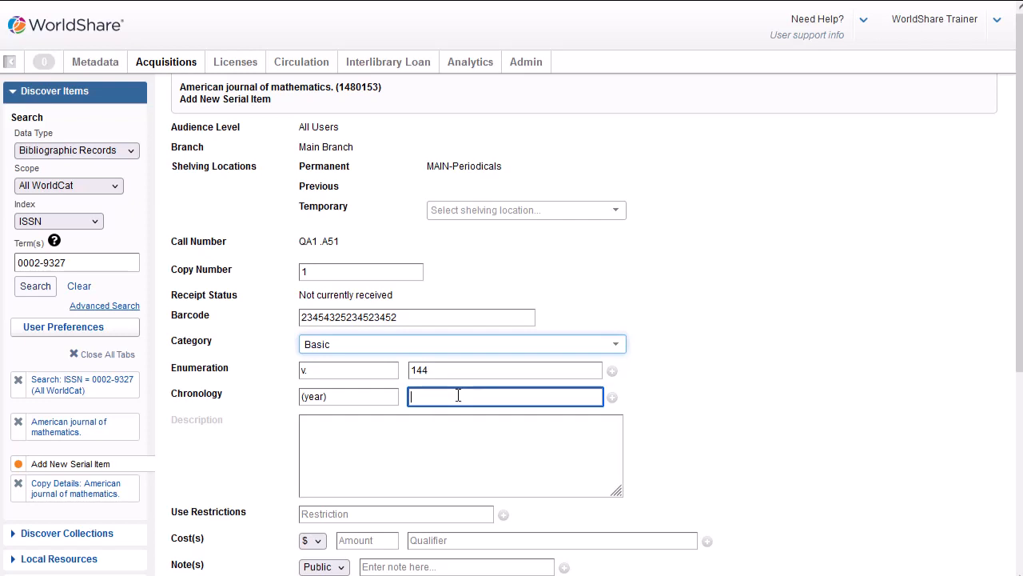
text(2022)
scroll(460, 401, down, 1)
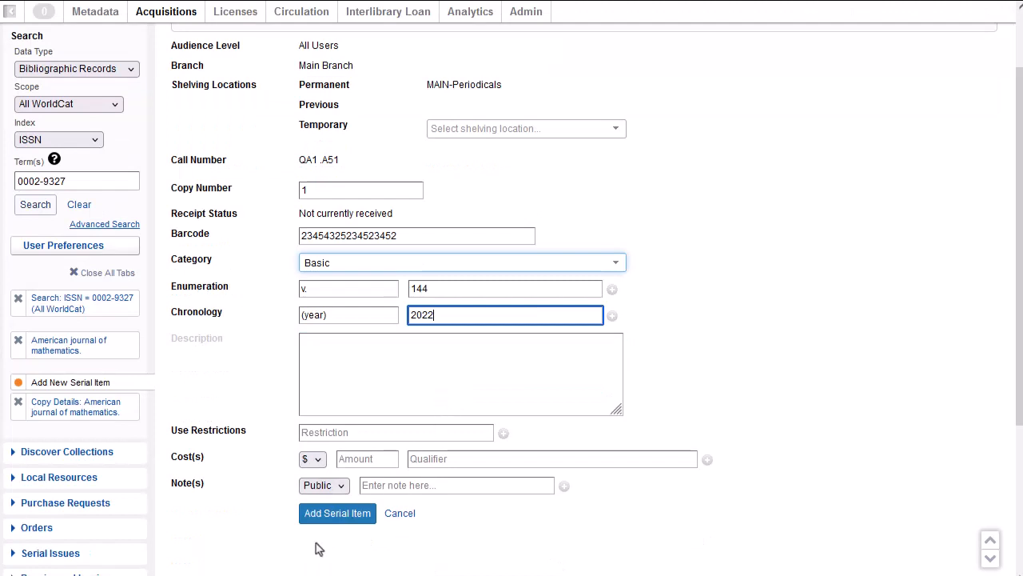
click(352, 518)
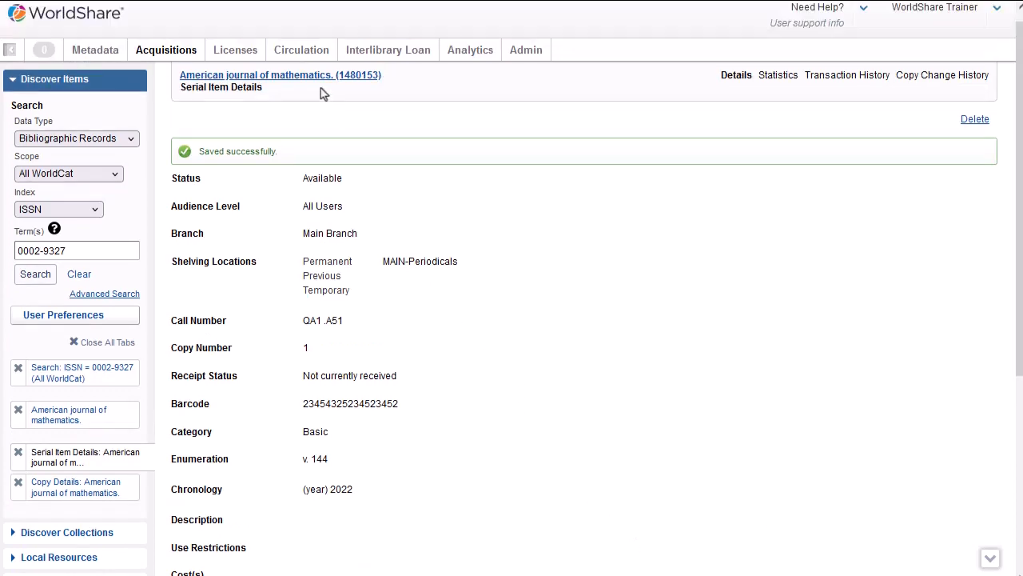
Return to the journal's copies and start receiving another serial item for the Main Branch copy
scroll(324, 94, up, 2)
click(324, 94)
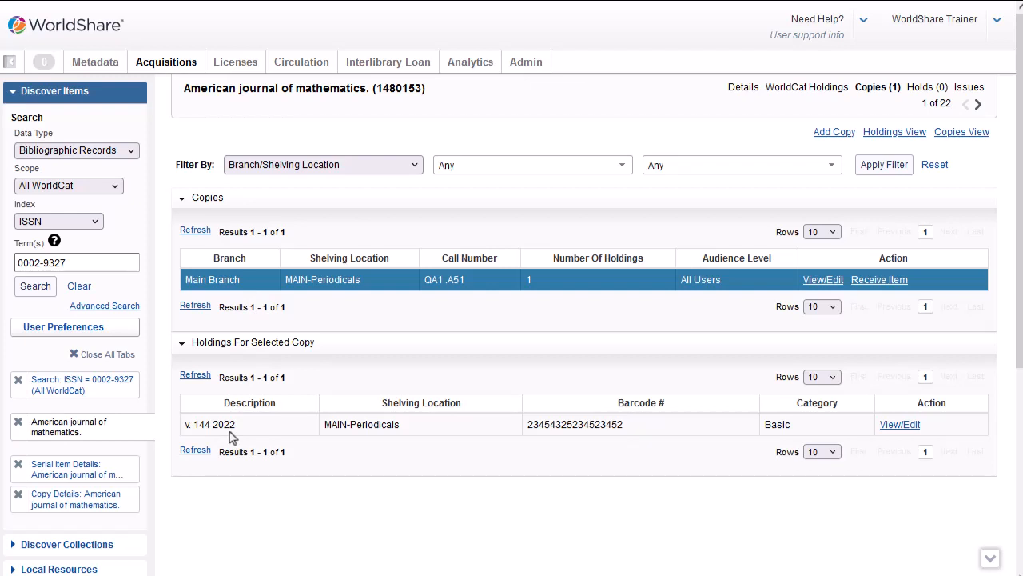
click(882, 279)
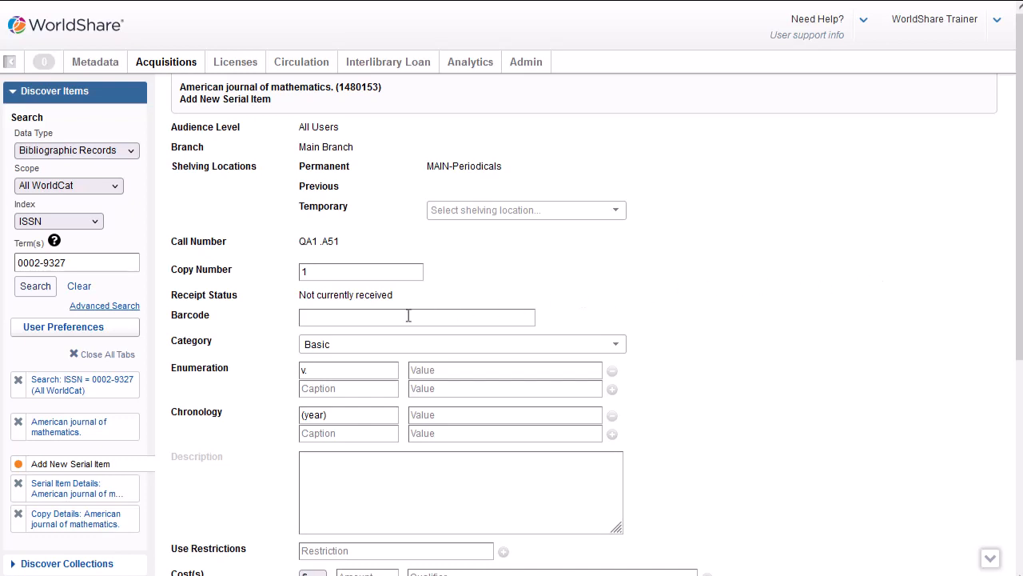
click(372, 318)
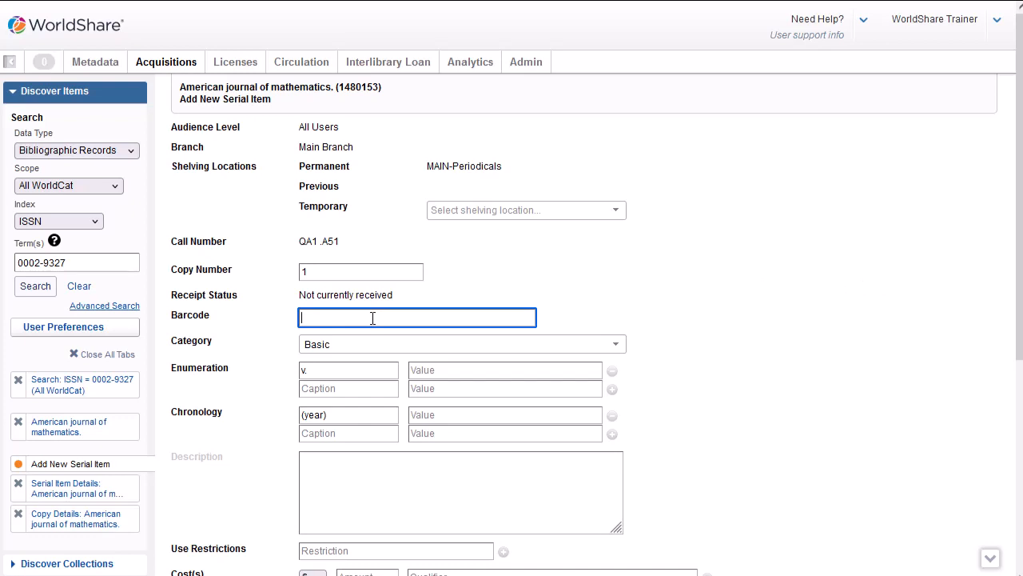
text(24524352345435235)
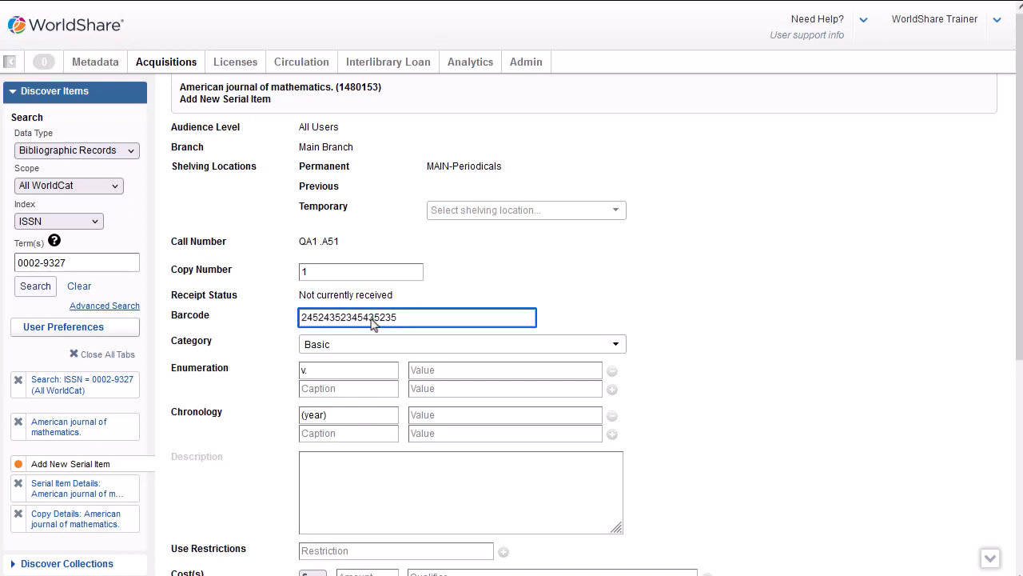
click(332, 345)
click(332, 344)
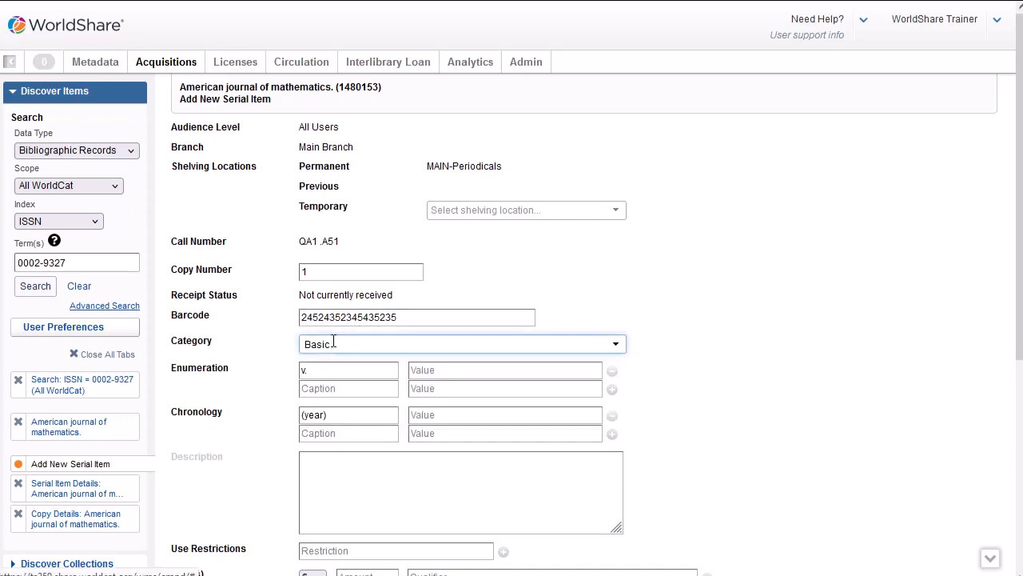
Set the enumeration value to 145 and the chronology value to 2023, and add the serial item
click(423, 372)
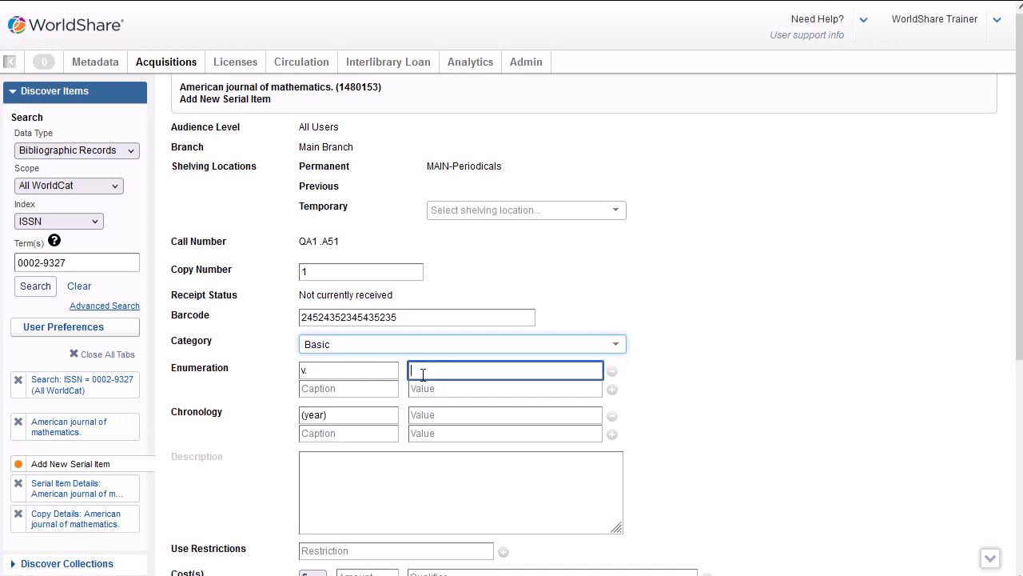
text(145)
click(440, 414)
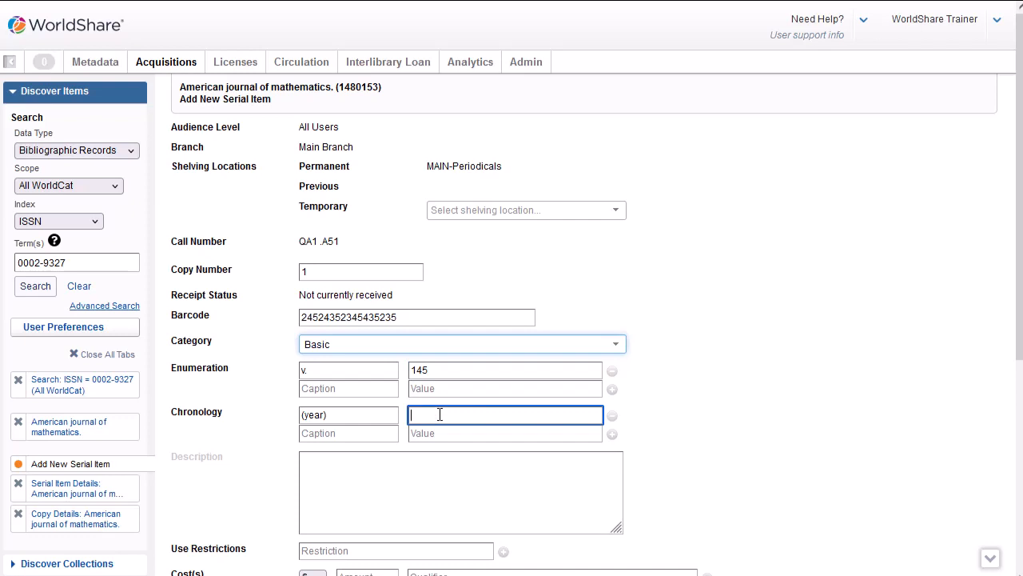
text(2023)
scroll(424, 400, down, 4)
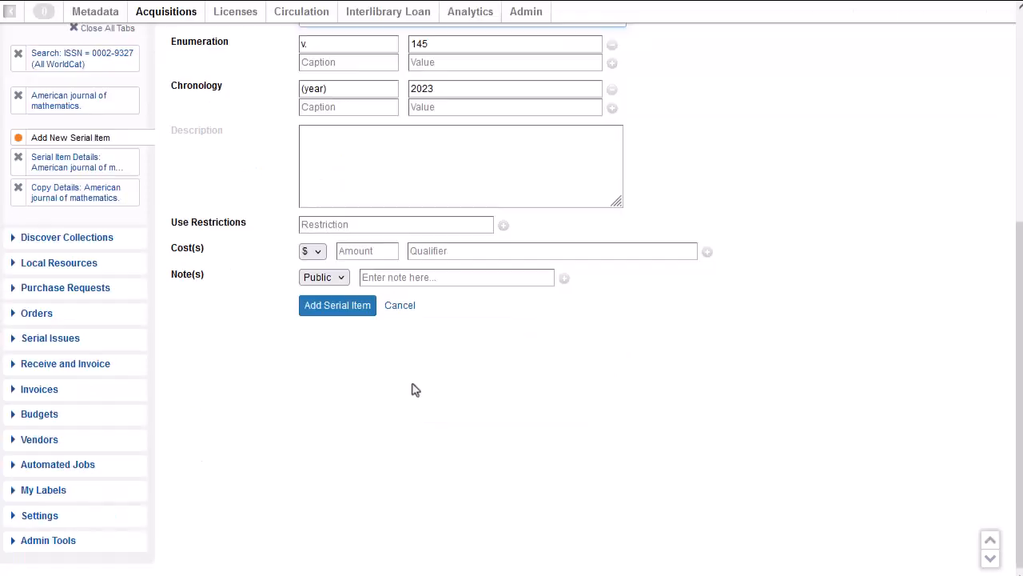
click(345, 305)
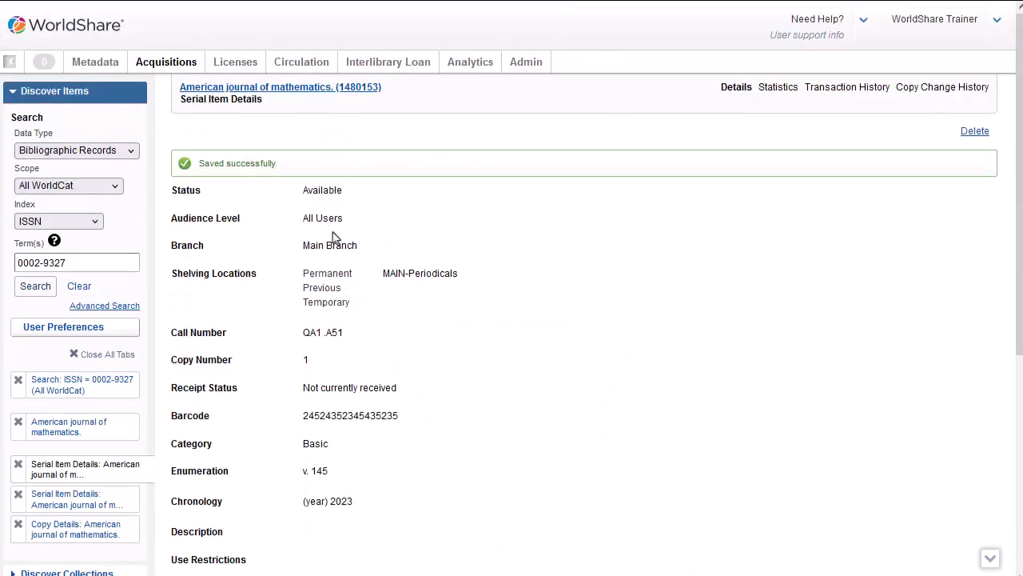
Check the journal's copies and open the first ISSN 0002-9327 search result's metadata record for editing
click(309, 89)
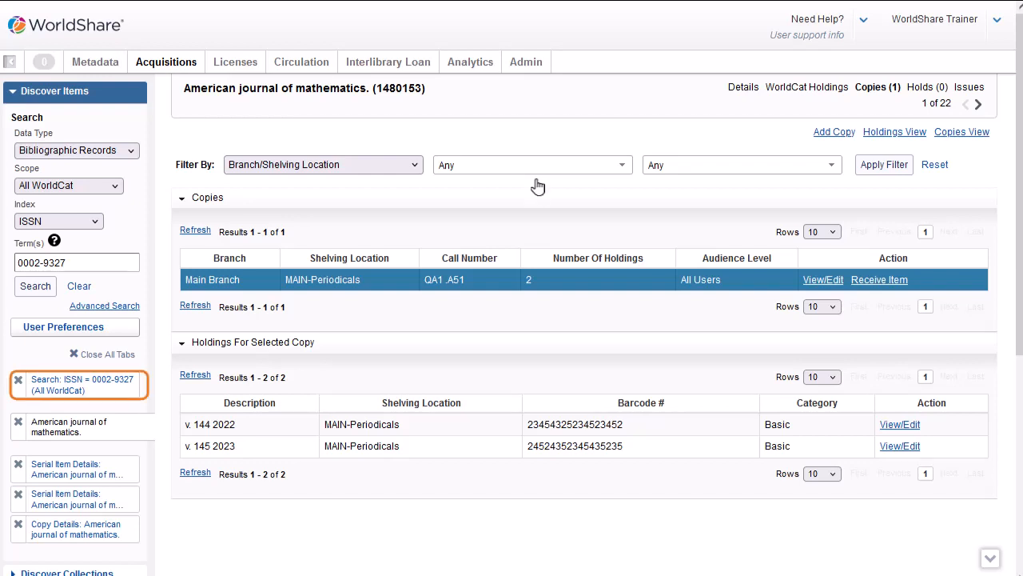
click(70, 397)
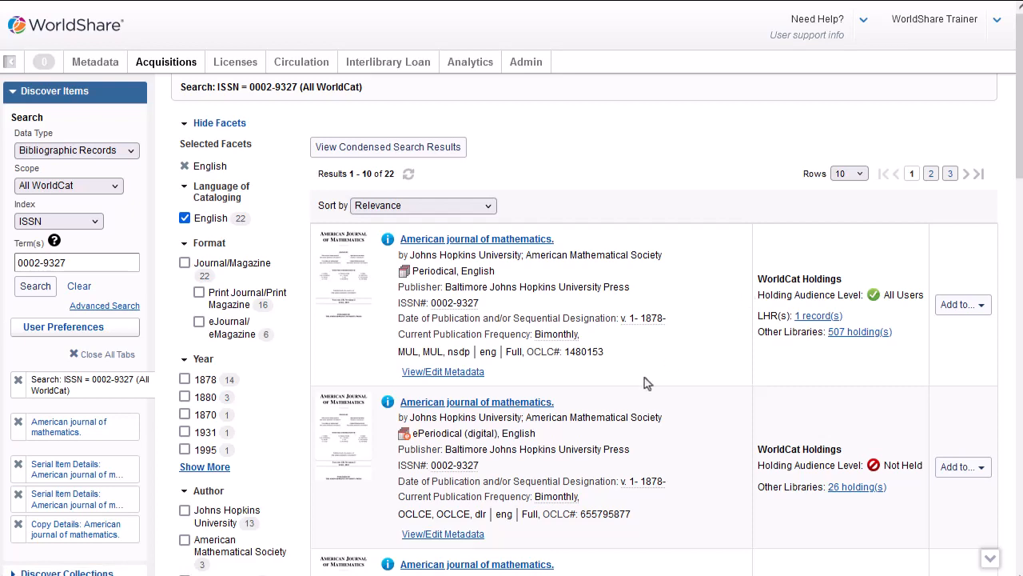
click(448, 375)
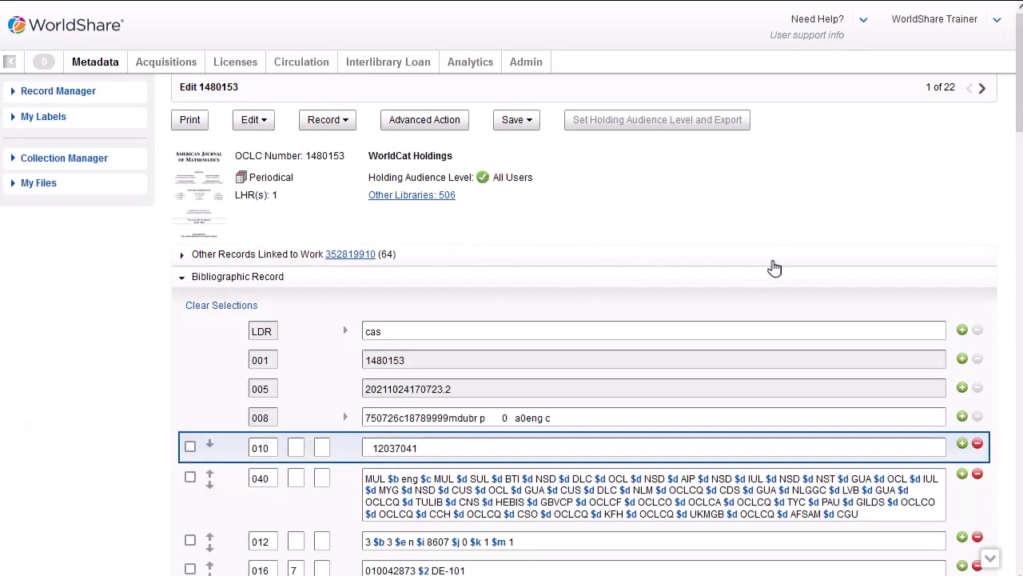
Open the MAIN-Periodicals local holdings record from the bibliographic record and examine its enumeration, chronology and barcode fields
scroll(774, 267, down, 5)
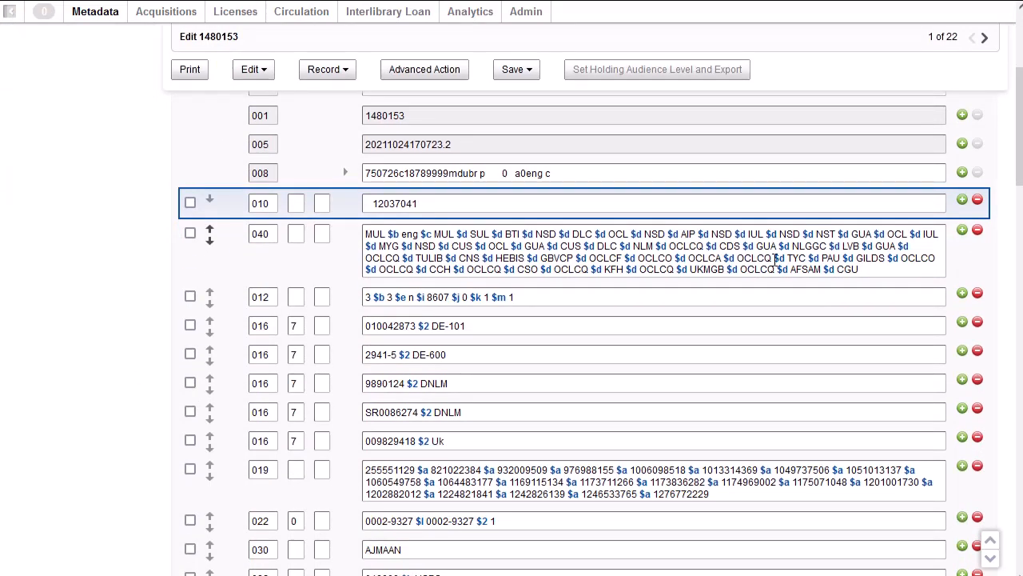
scroll(774, 267, down, 15)
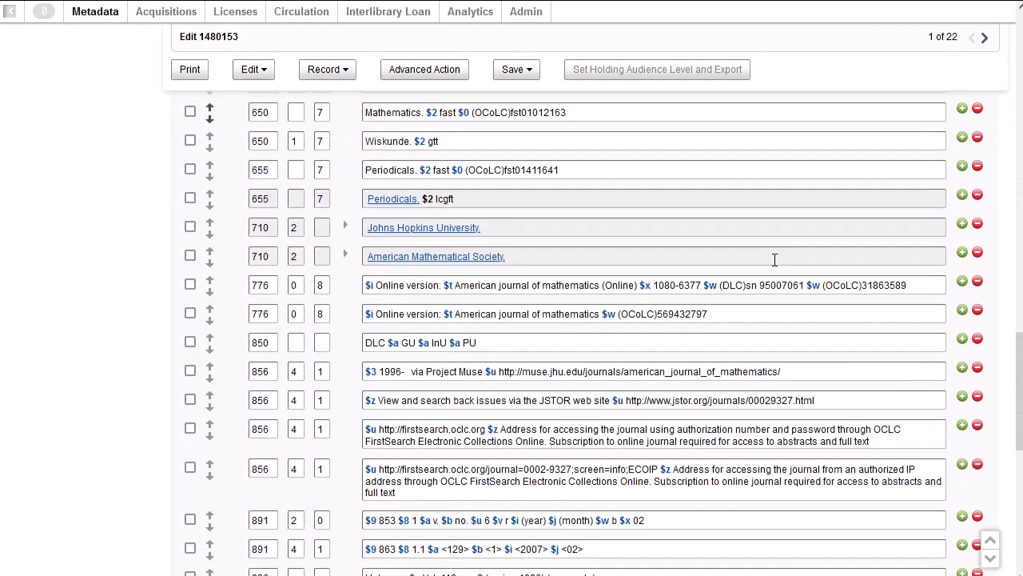
scroll(774, 267, down, 1)
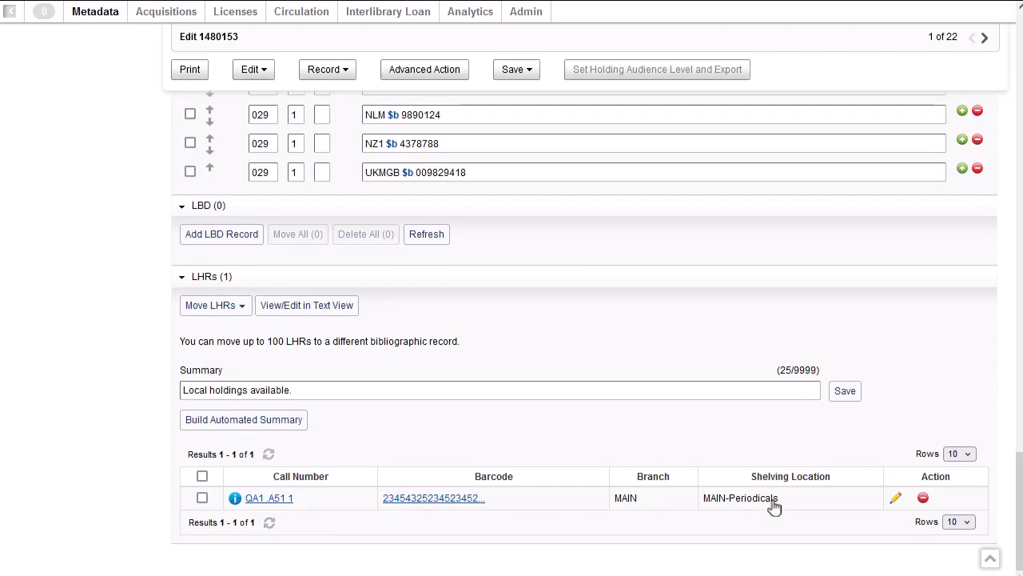
click(894, 500)
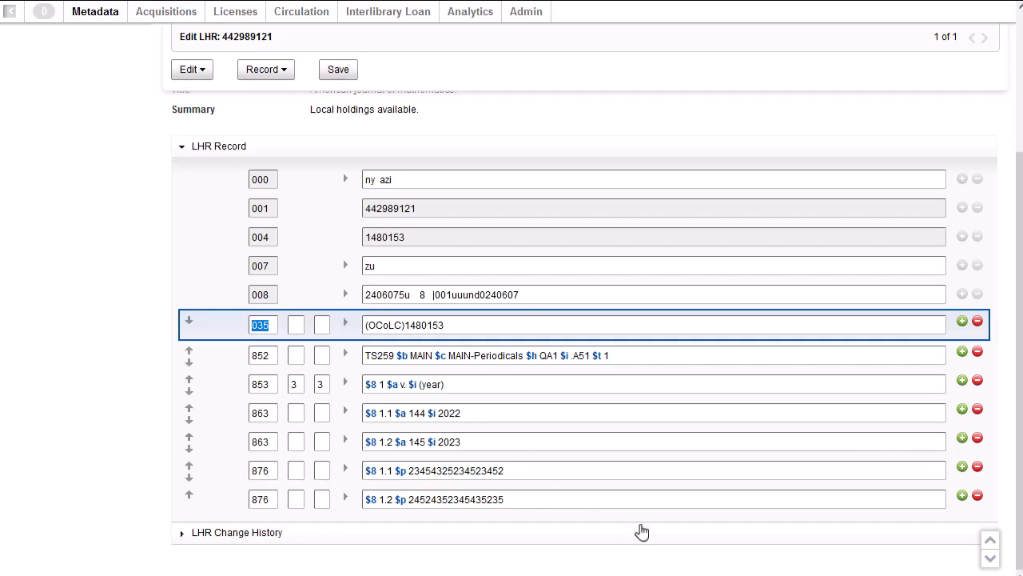
click(687, 554)
scroll(686, 553, up, 3)
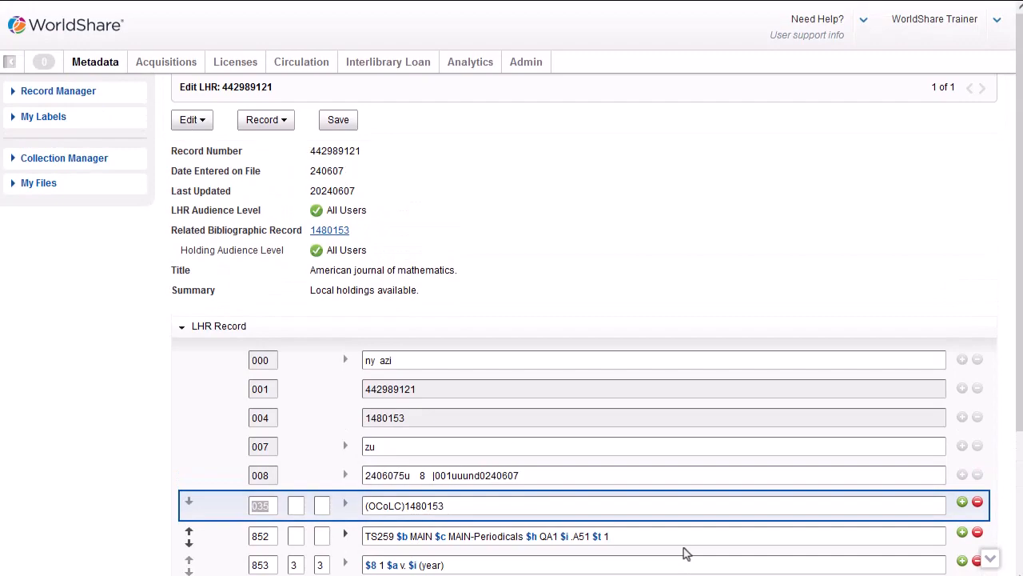
Return to the related bibliographic record, replace its LHR summary with the automated summary v.144(2022)-v.145(2023), and save the summary
click(329, 230)
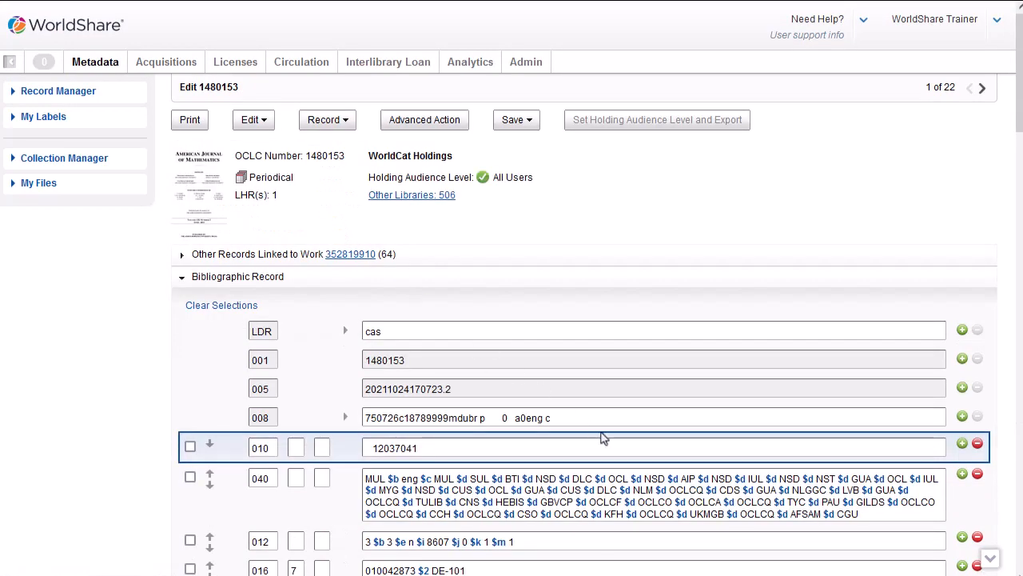
scroll(604, 438, down, 20)
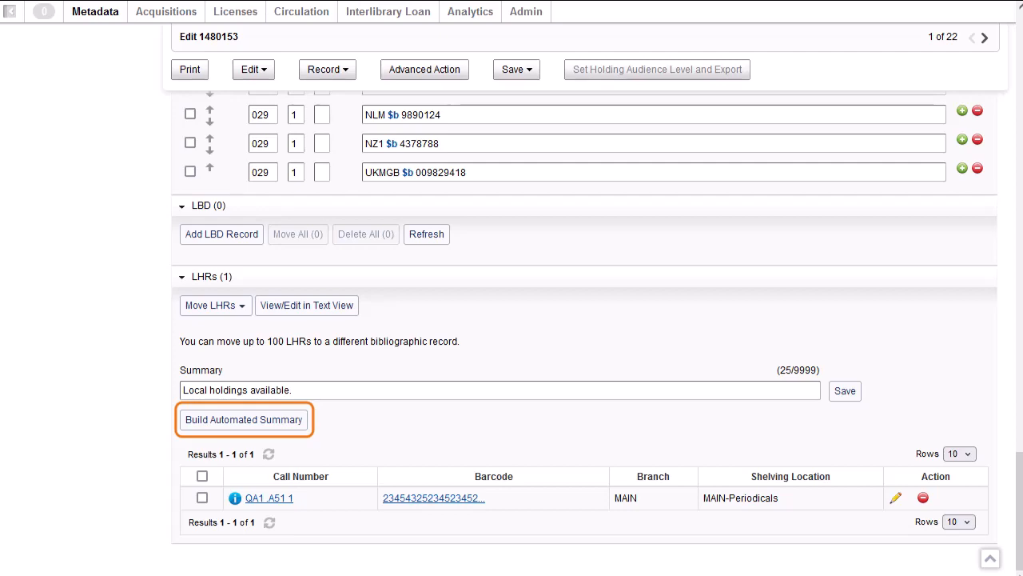
click(281, 426)
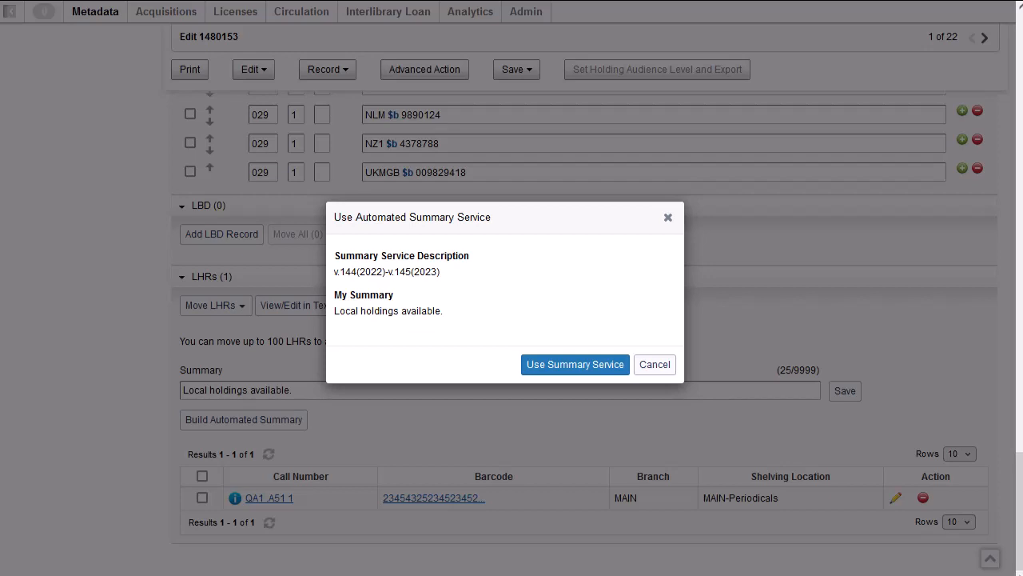
click(599, 366)
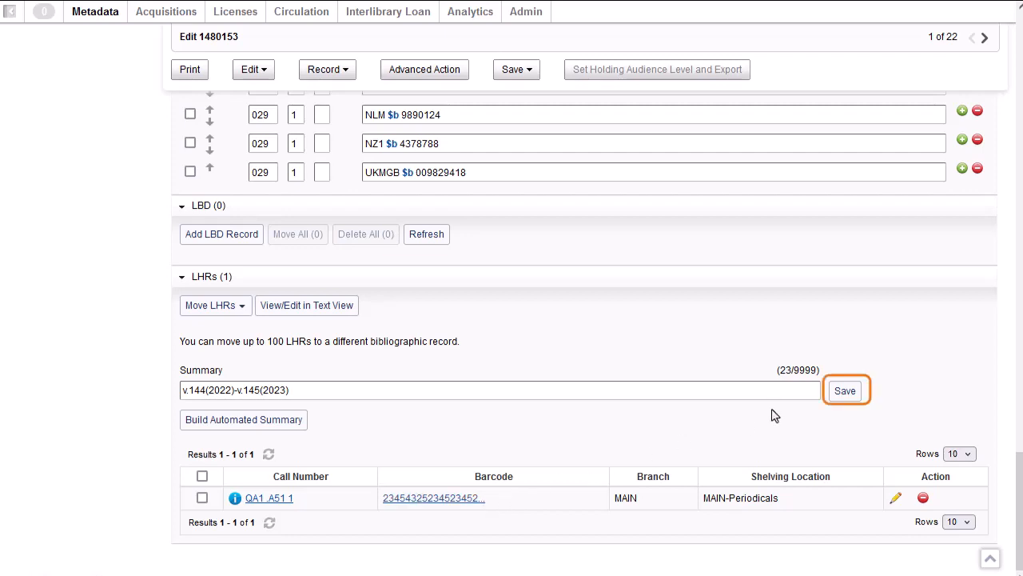
click(845, 390)
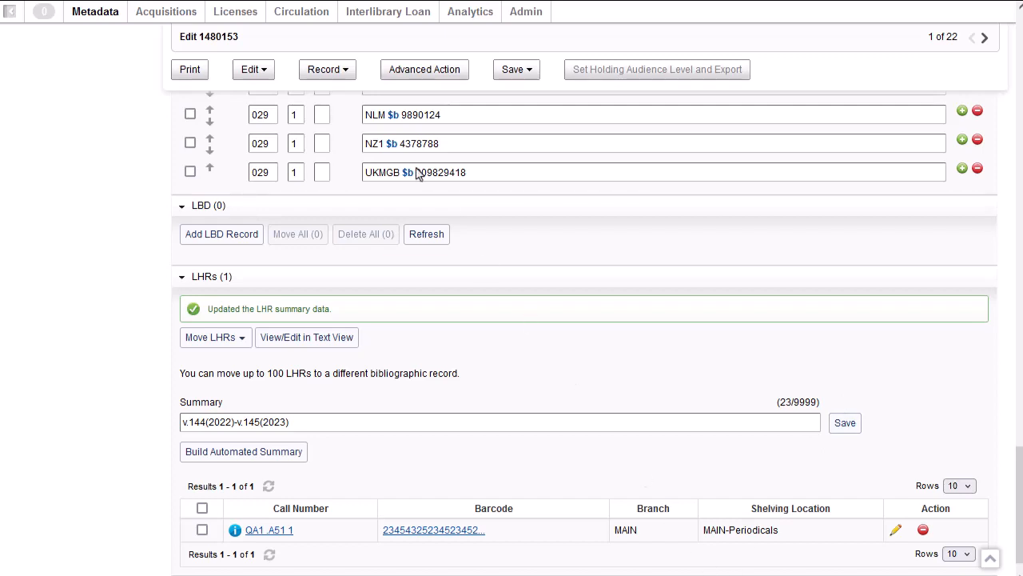
View the record in WorldCat Discovery and examine the holdings summary and item availability at Training Library's Main Branch
click(326, 69)
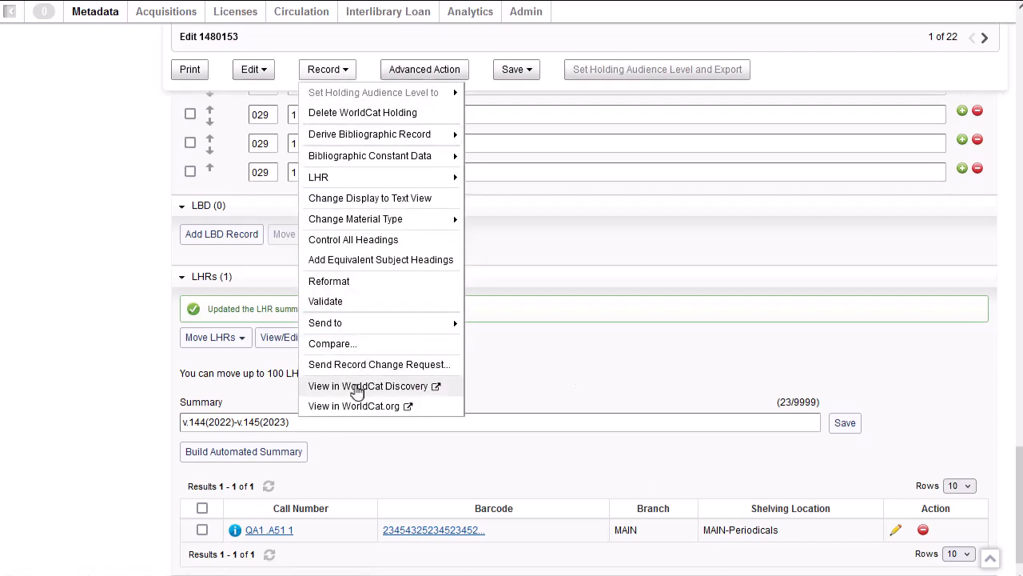
click(357, 386)
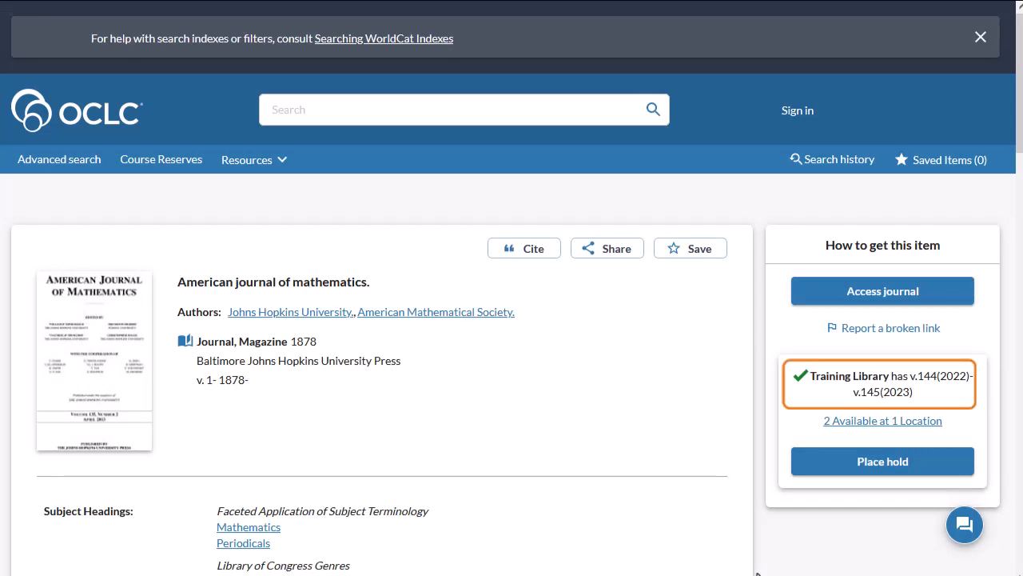
scroll(554, 459, down, 5)
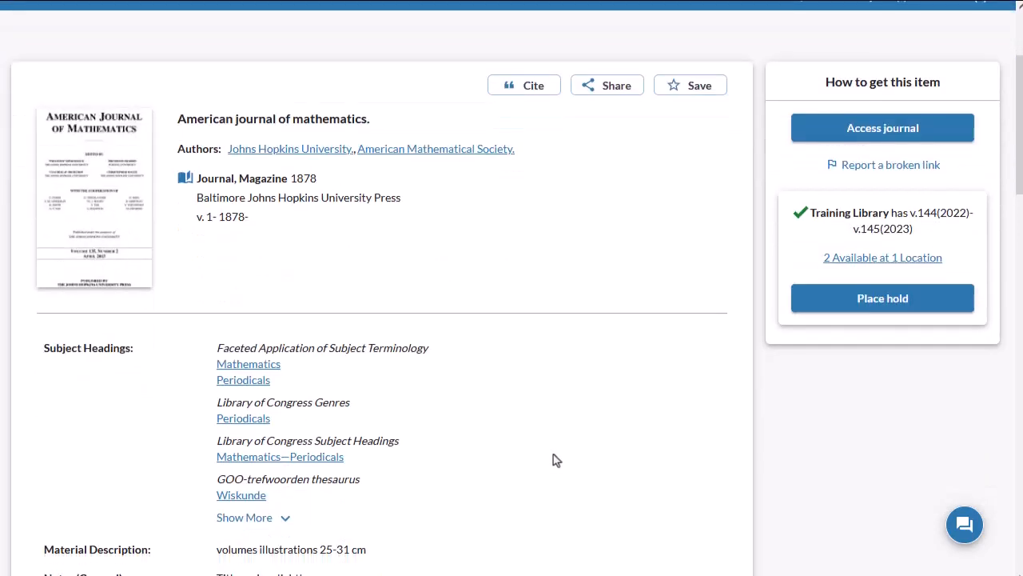
scroll(555, 459, down, 4)
scroll(557, 460, down, 3)
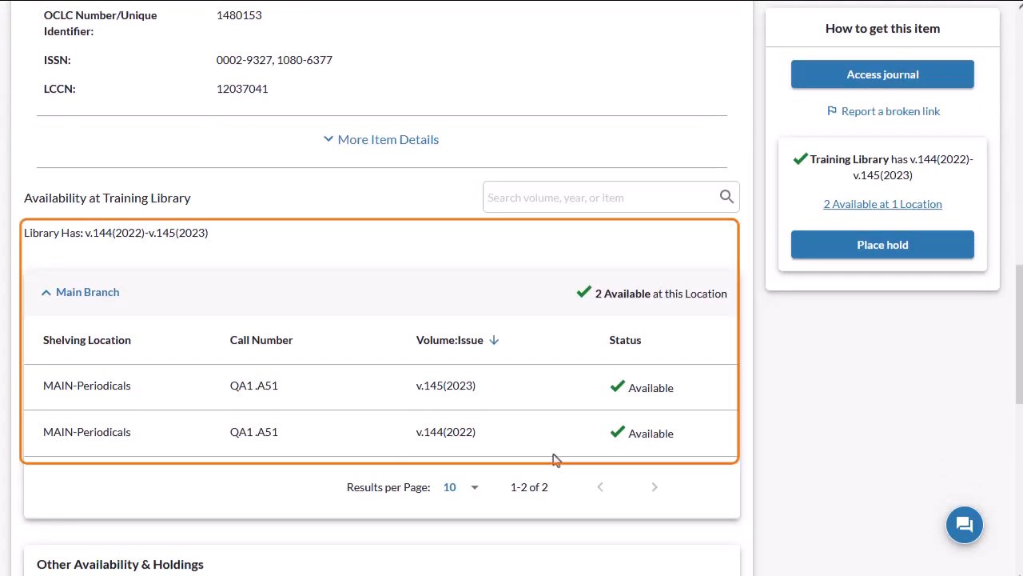